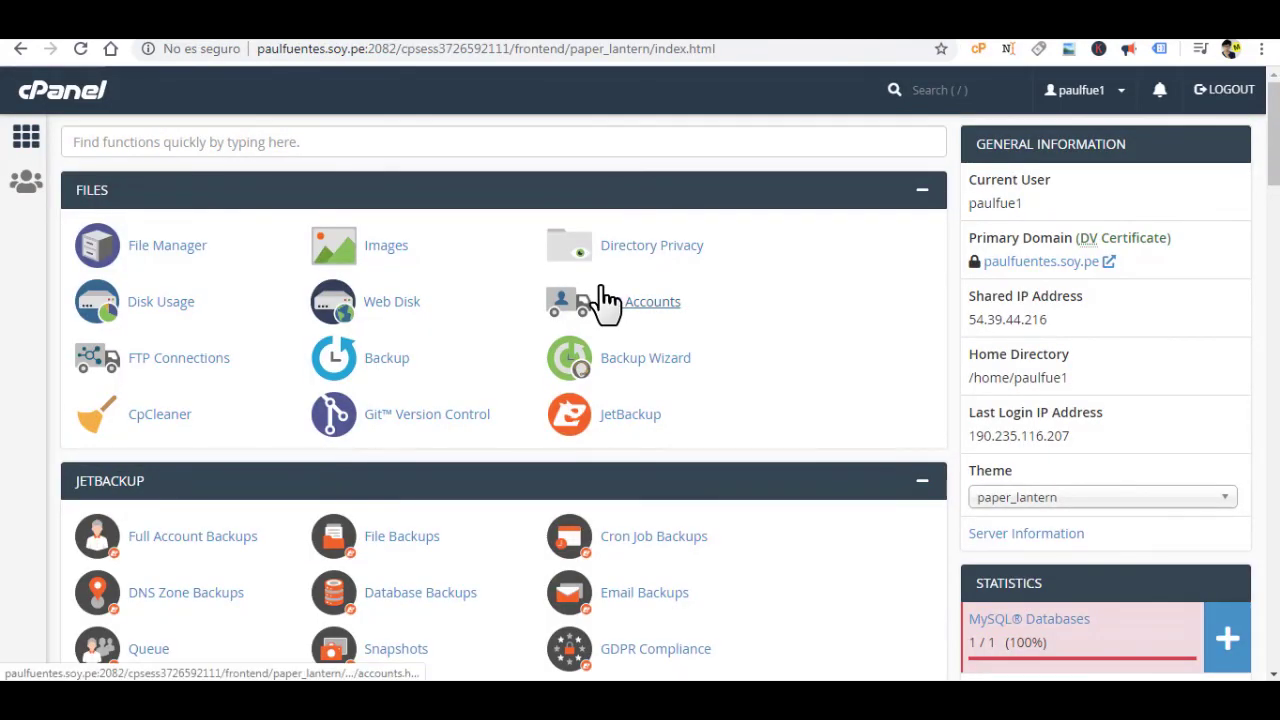
Scroll to cPanel's Email section and open the Email Accounts page.
scroll(420, 334, down, 7)
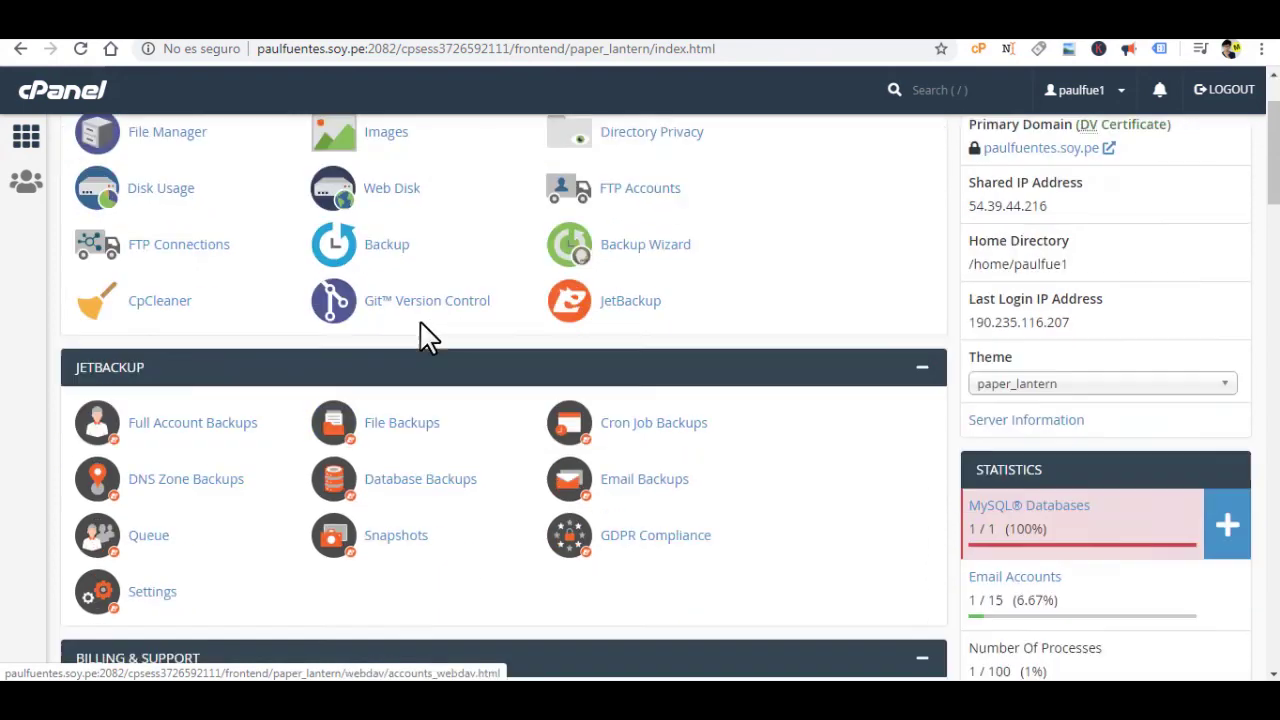
scroll(425, 340, down, 5)
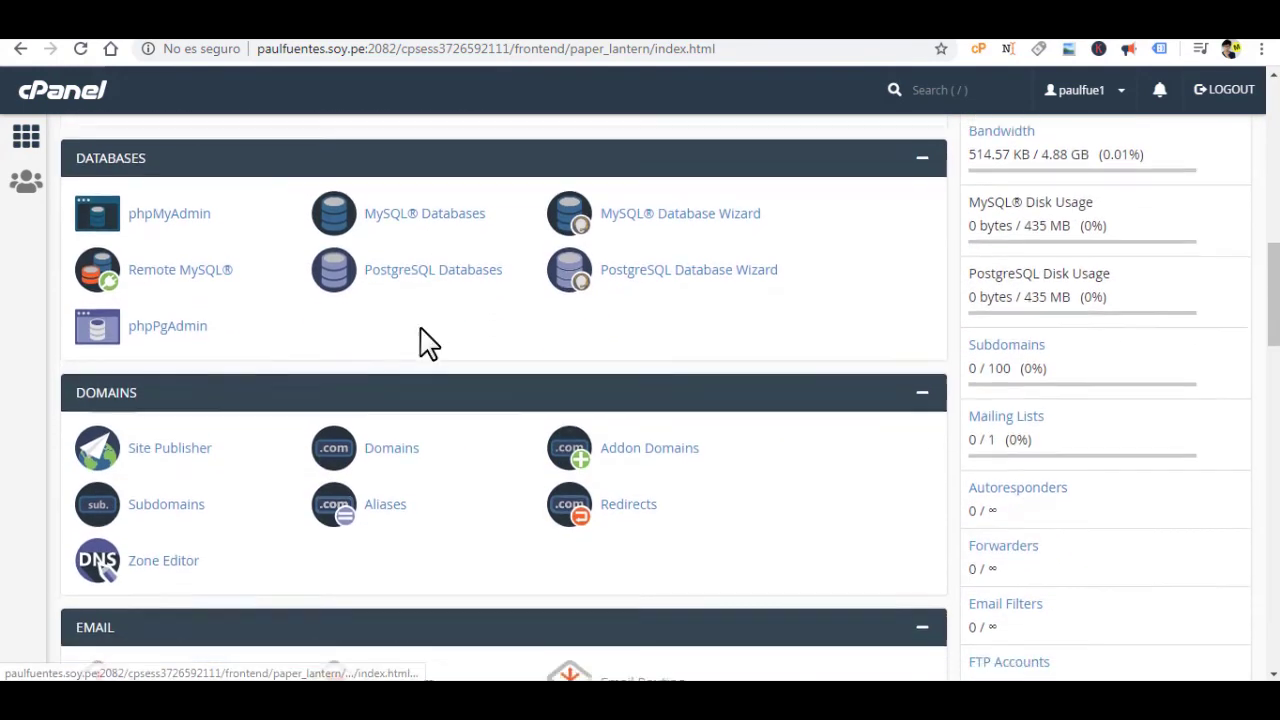
click(177, 428)
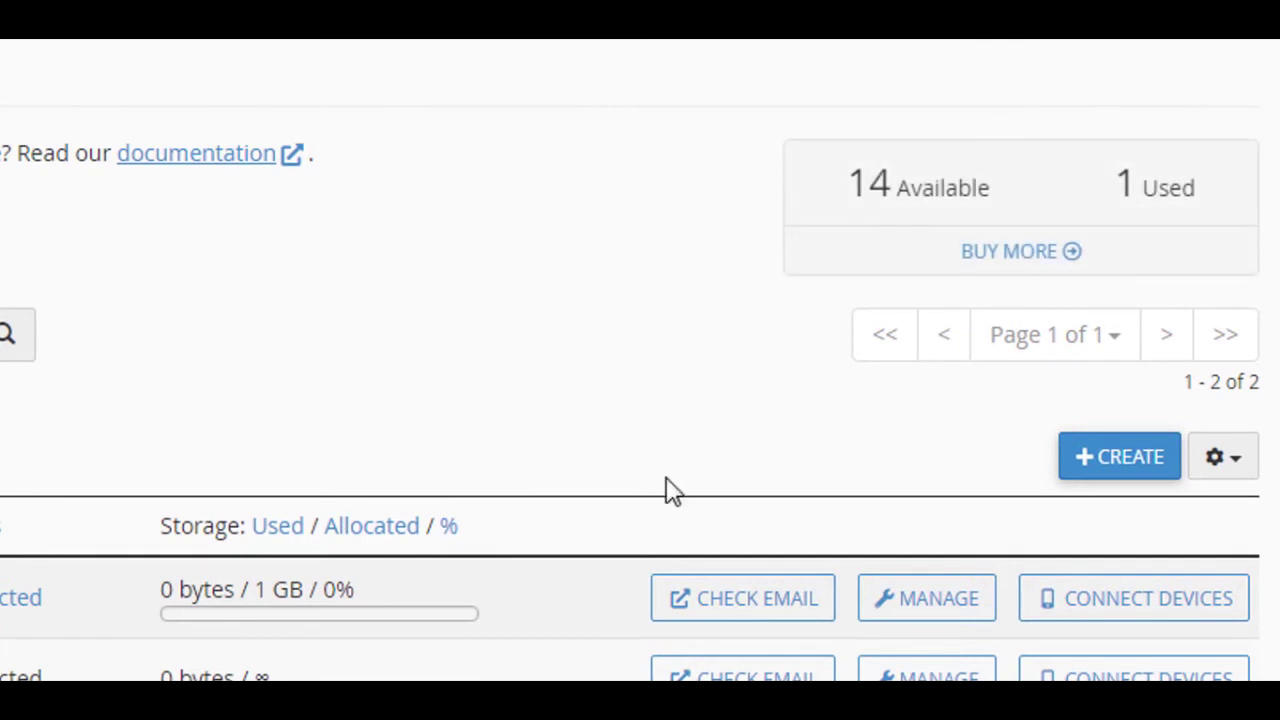
click(1120, 462)
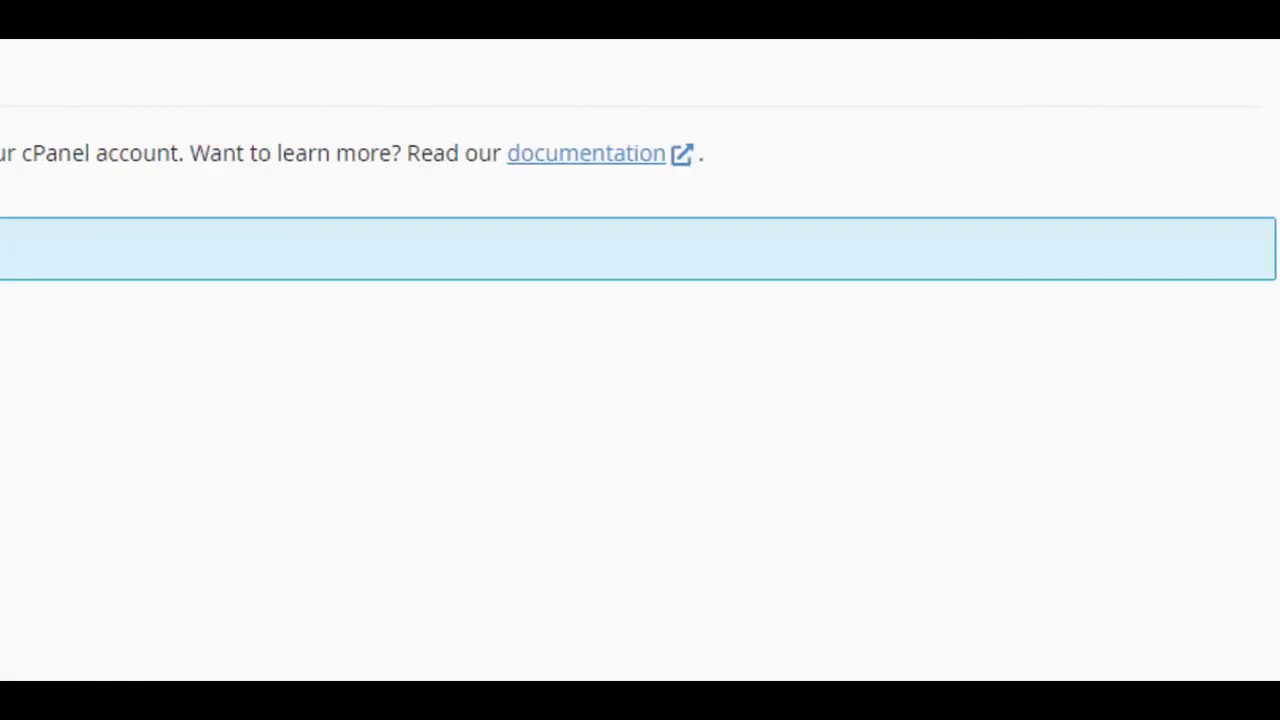
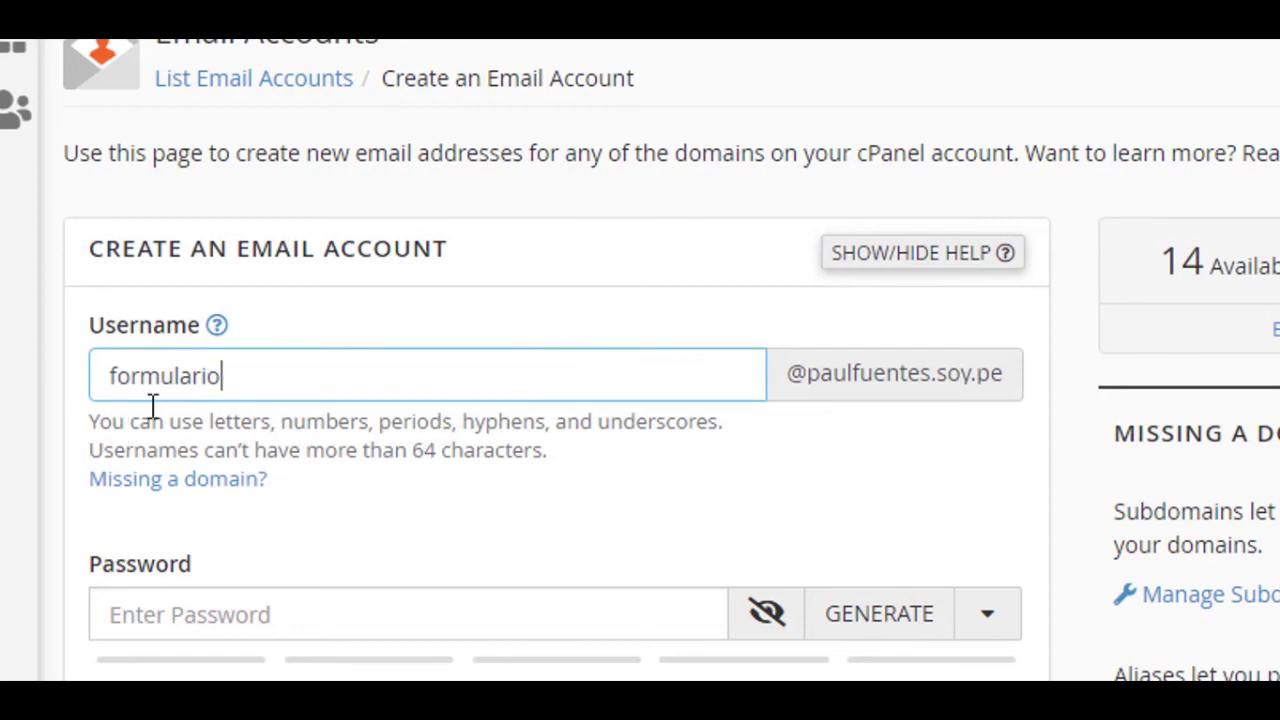
click(309, 619)
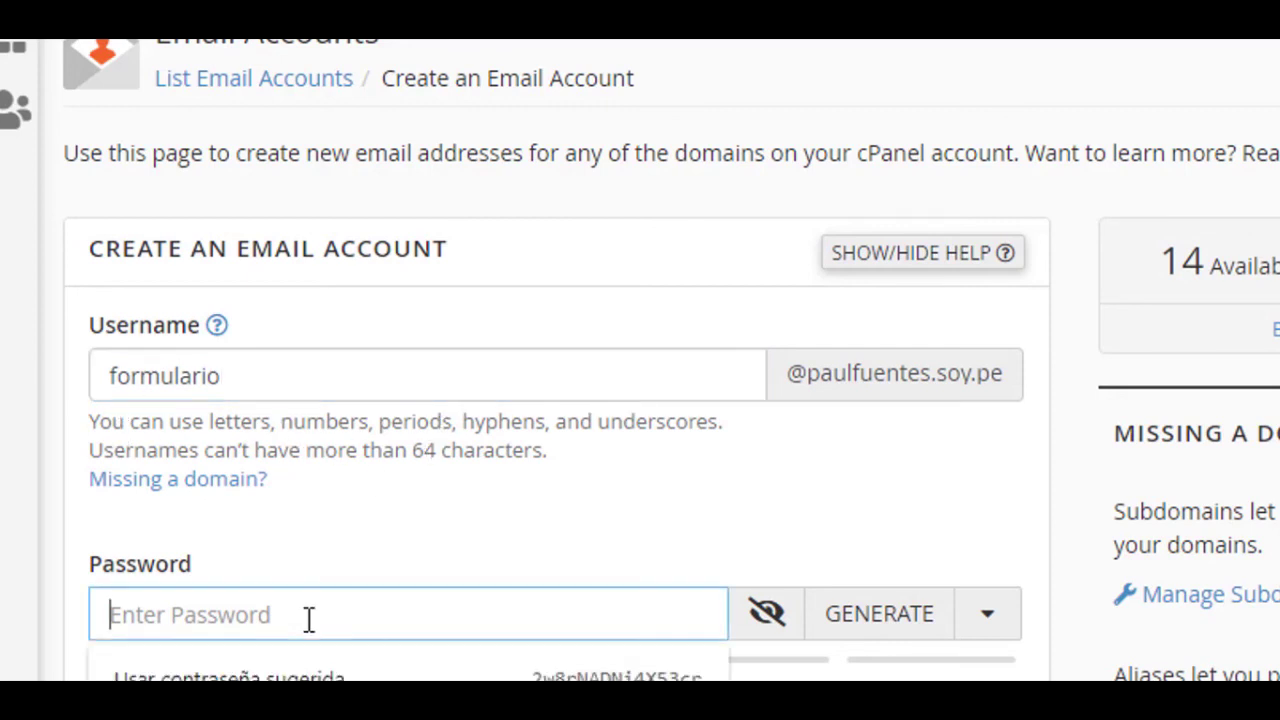
scroll(440, 617, down, 2)
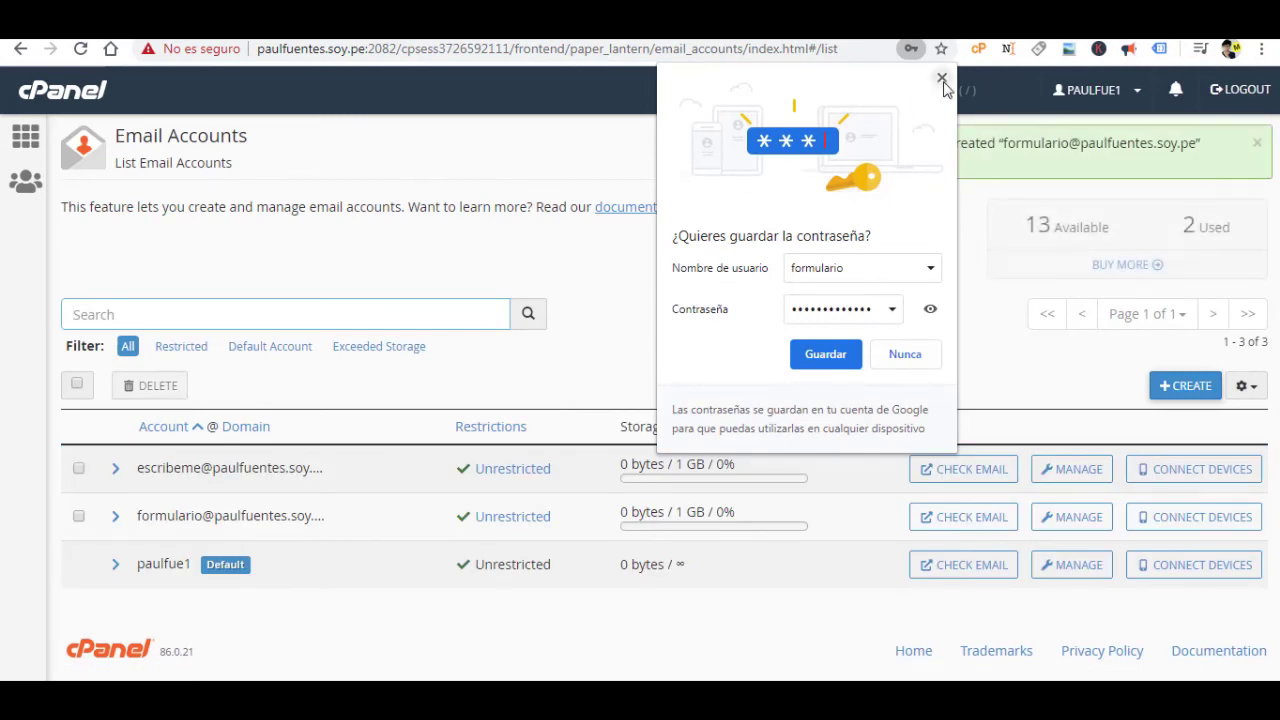
click(941, 78)
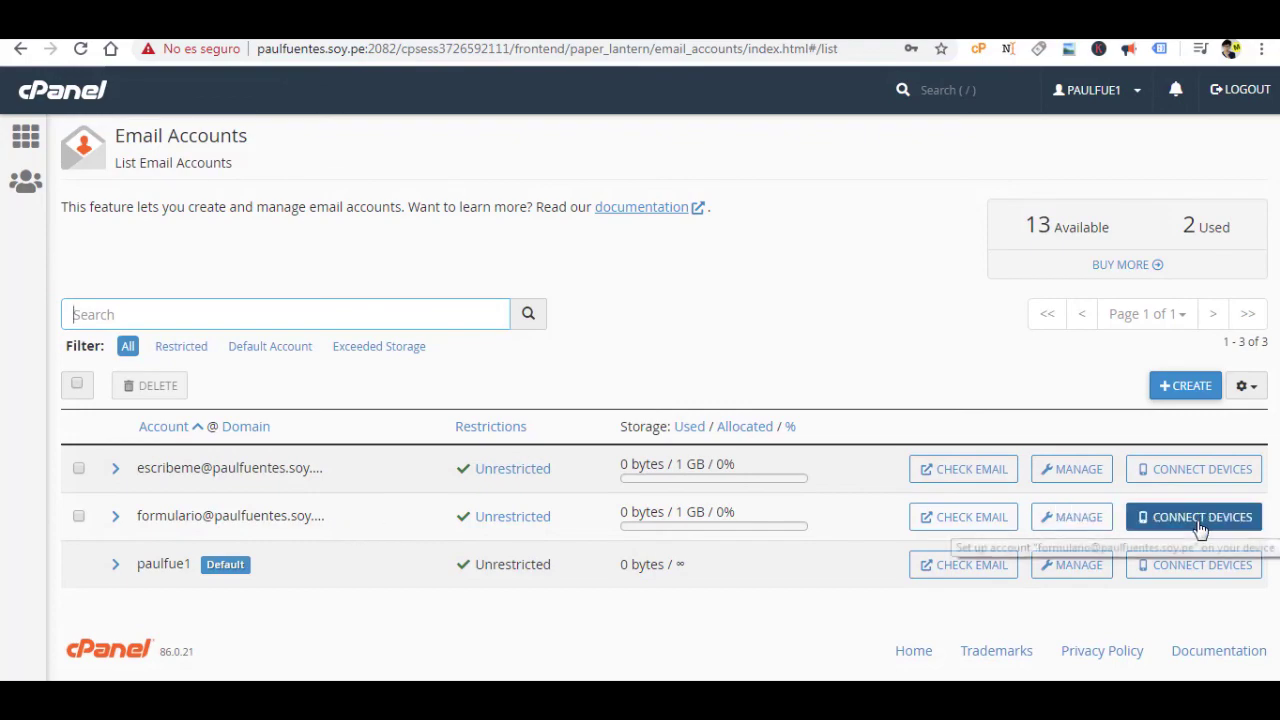
Check formulario's mail client settings for SSL SMTP port 465, then return to the contact page.
click(1170, 500)
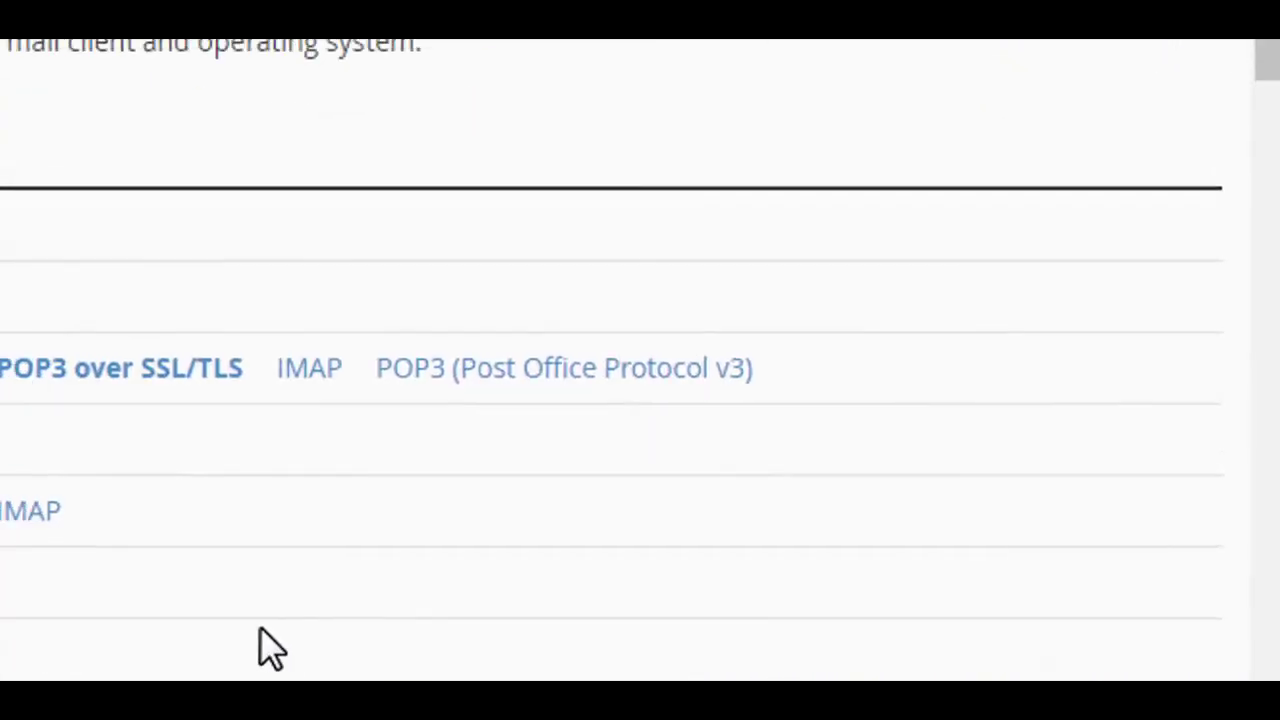
scroll(315, 560, down, 5)
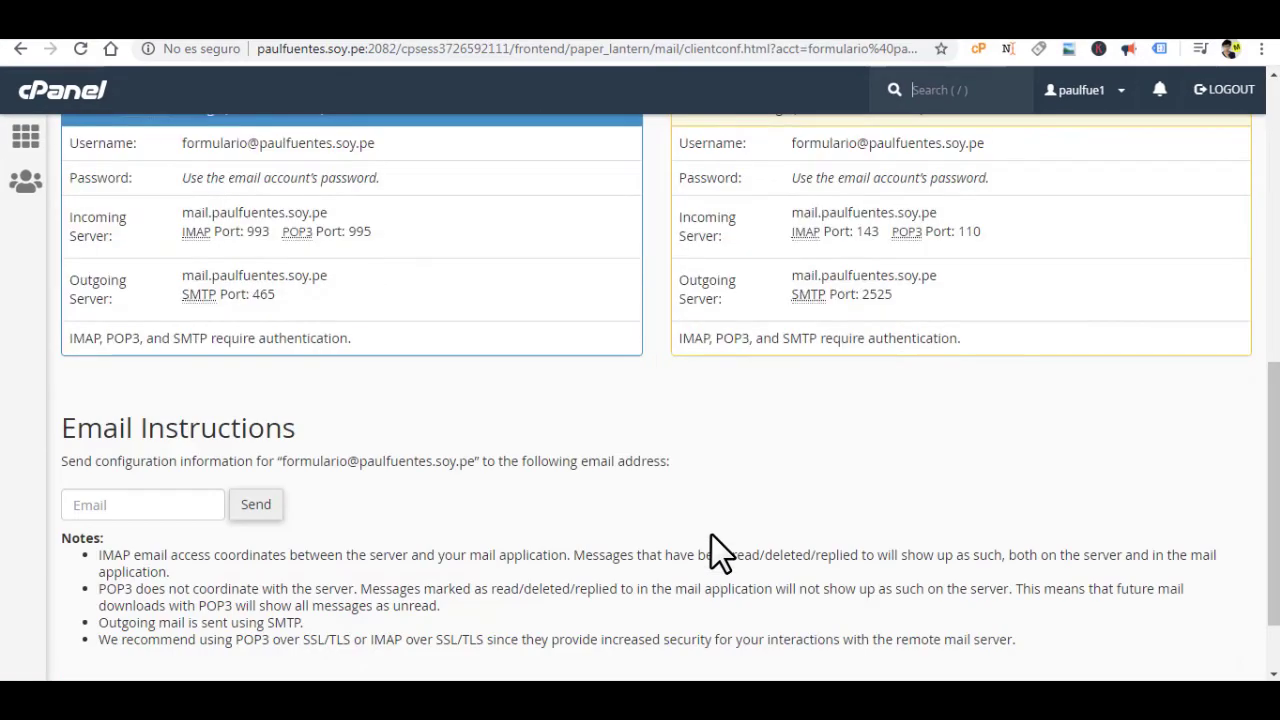
scroll(315, 560, up, 2)
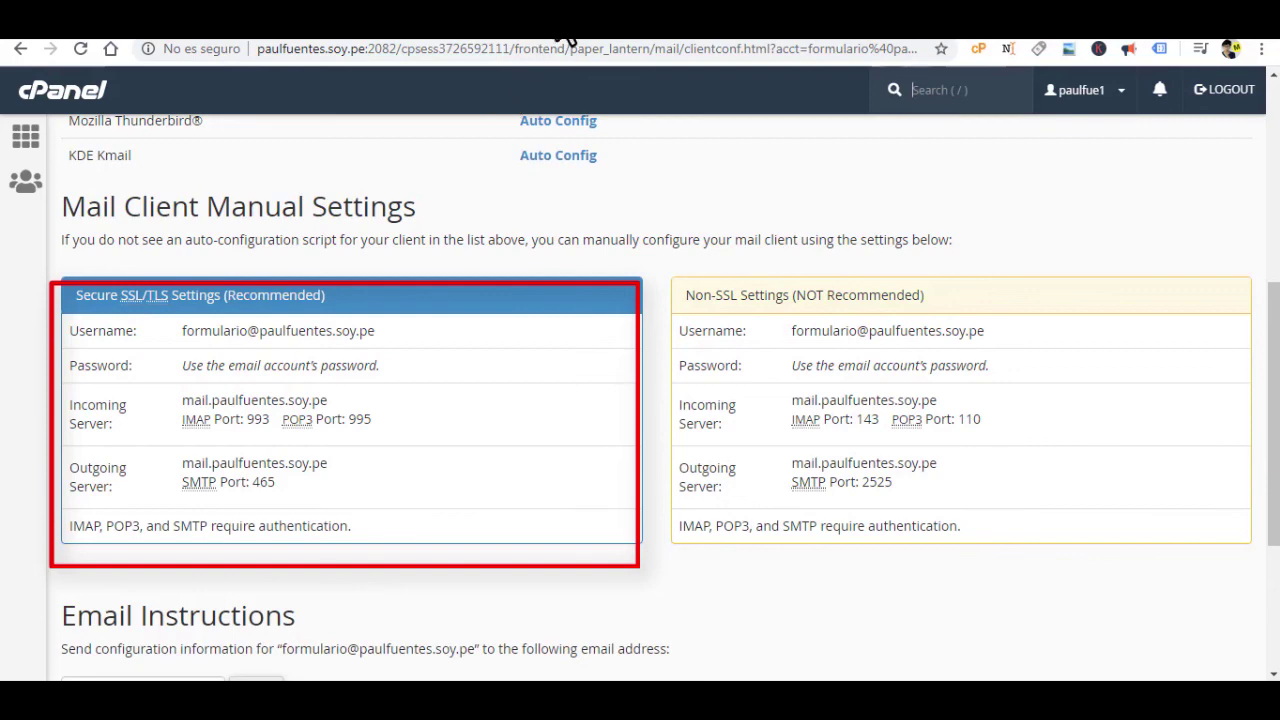
click(566, 37)
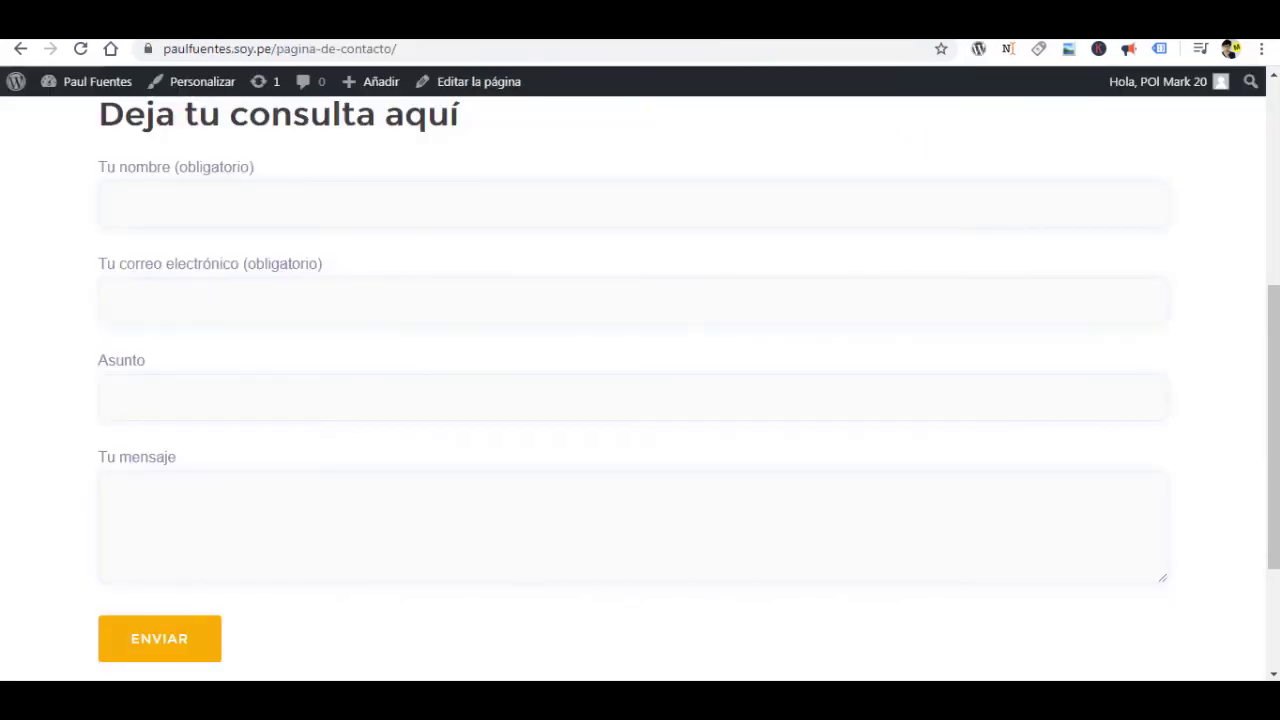
Search the plugin directory for 'wp mail smtp' under Plugins > Añadir nuevo.
key(ctrl+Tab)
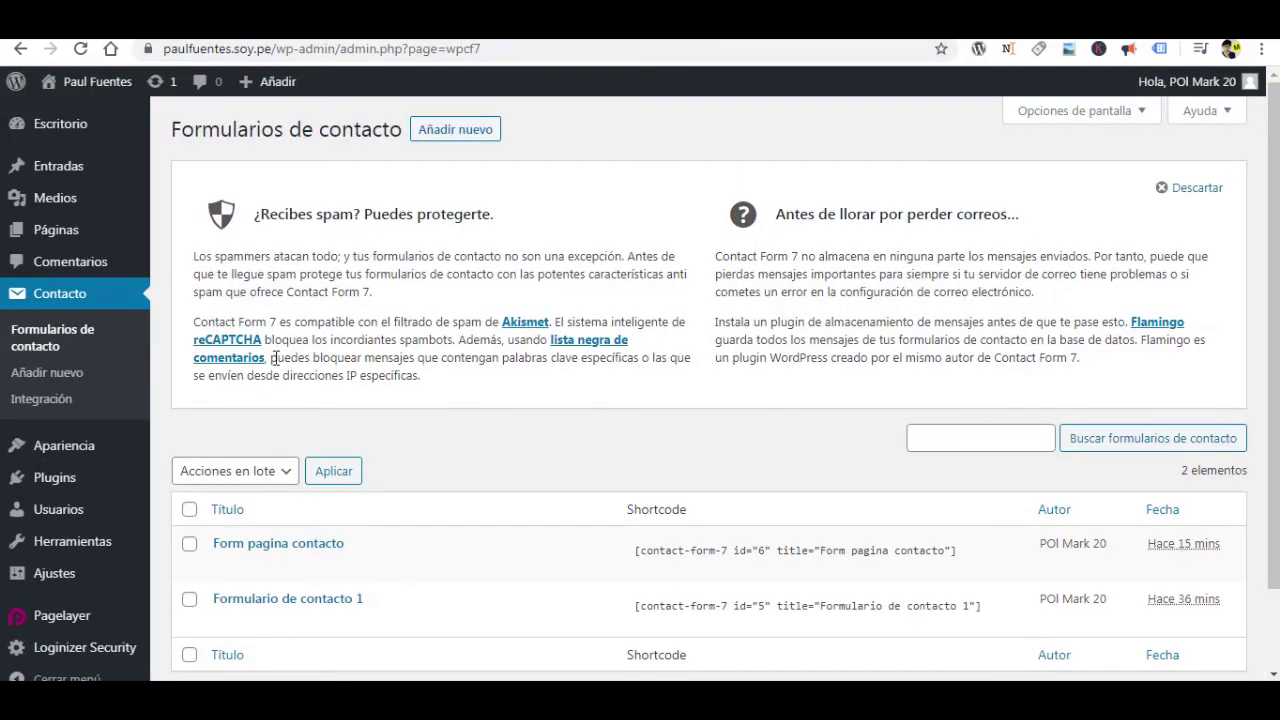
mouse_move(58, 485)
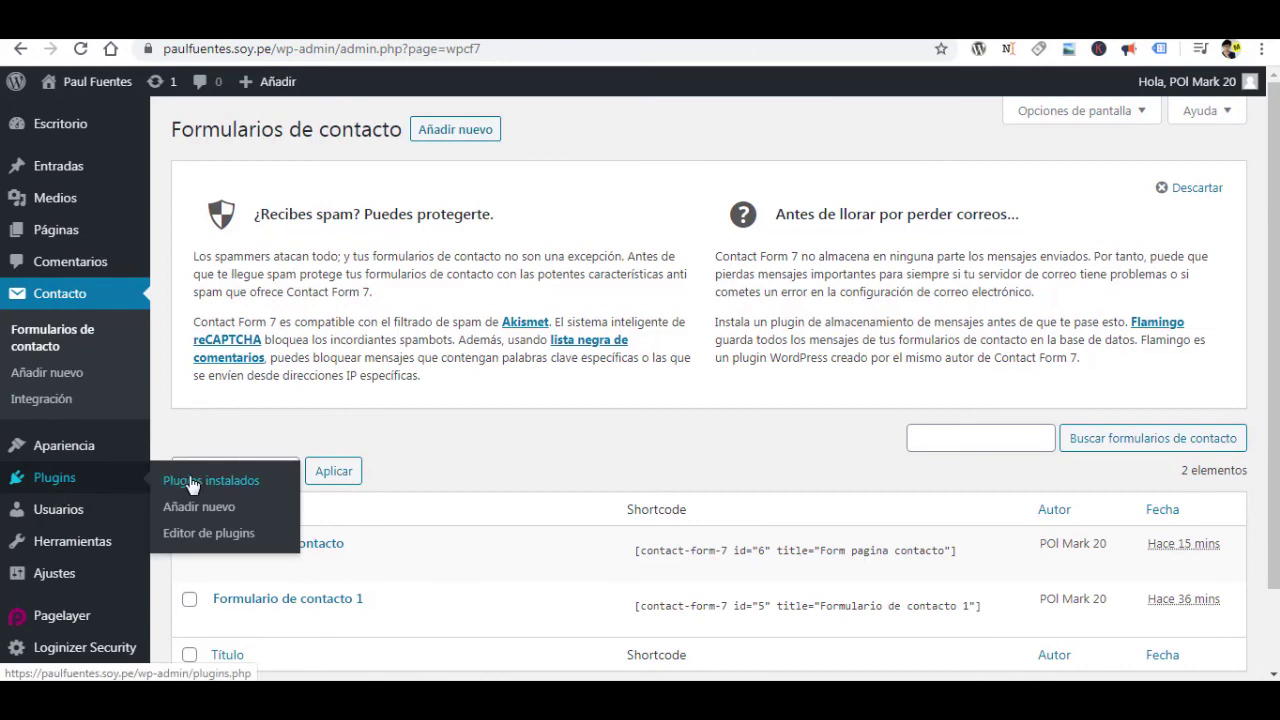
click(199, 507)
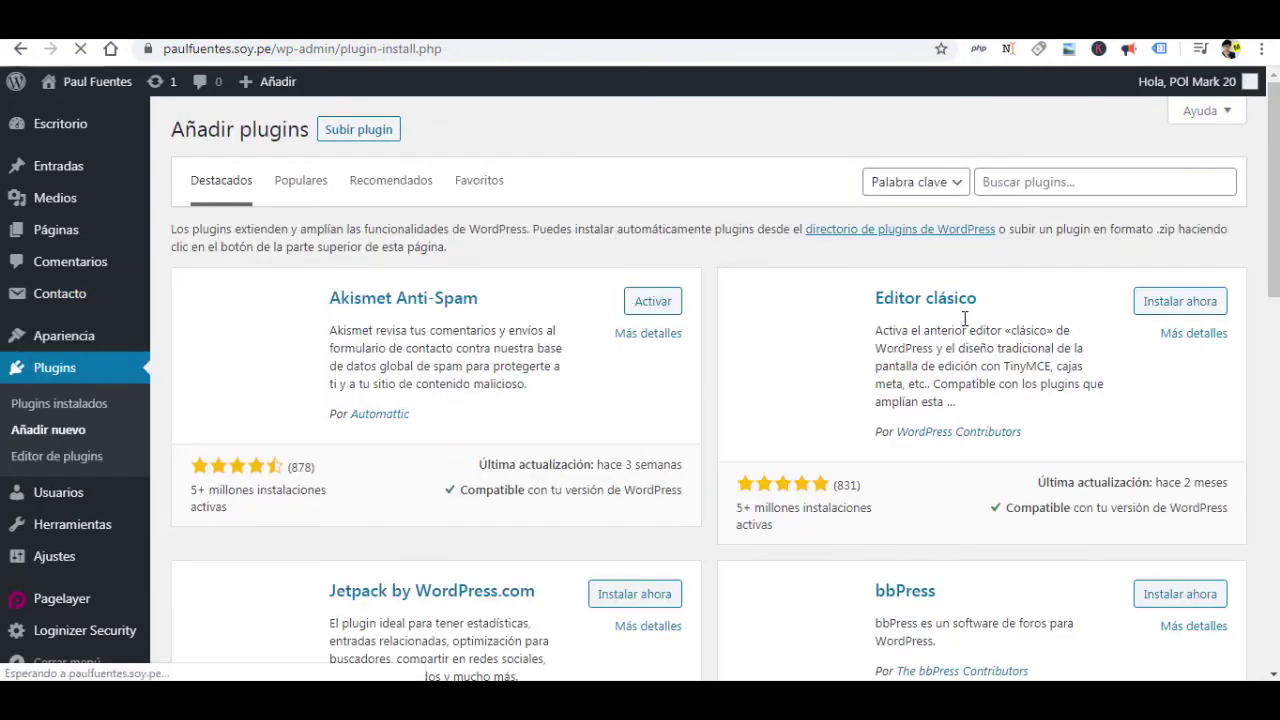
click(1121, 178)
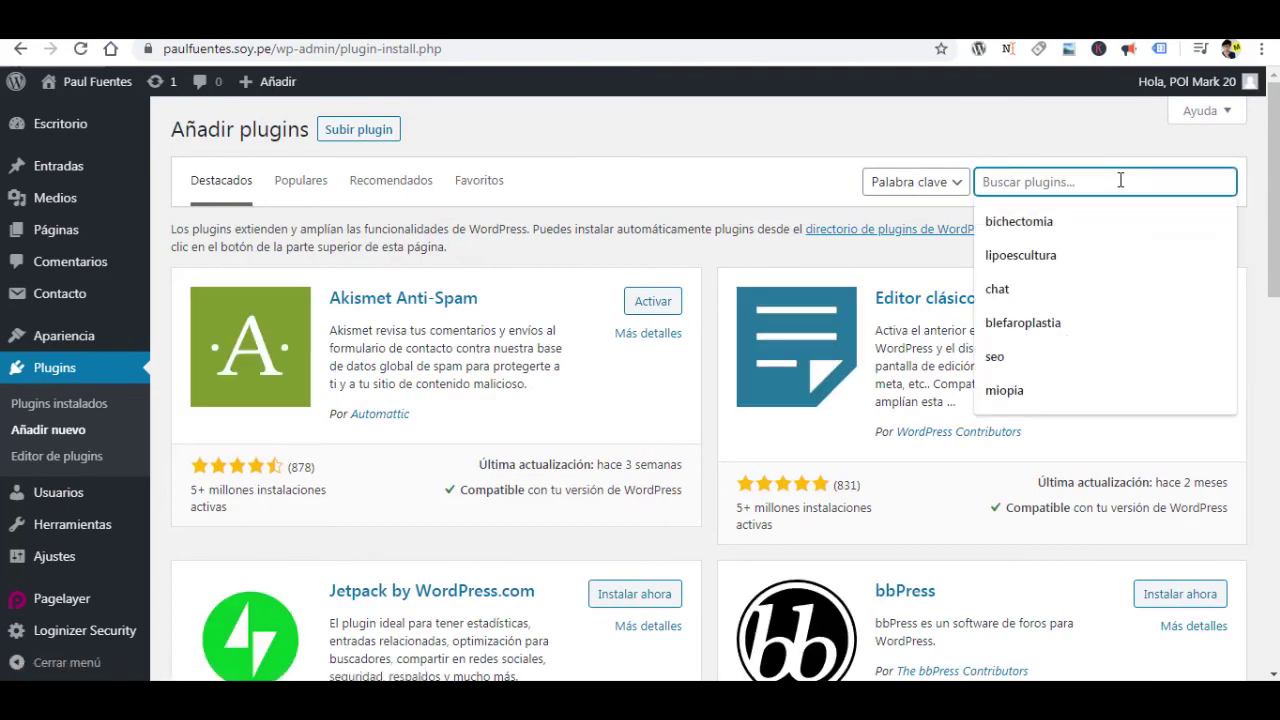
text(w)
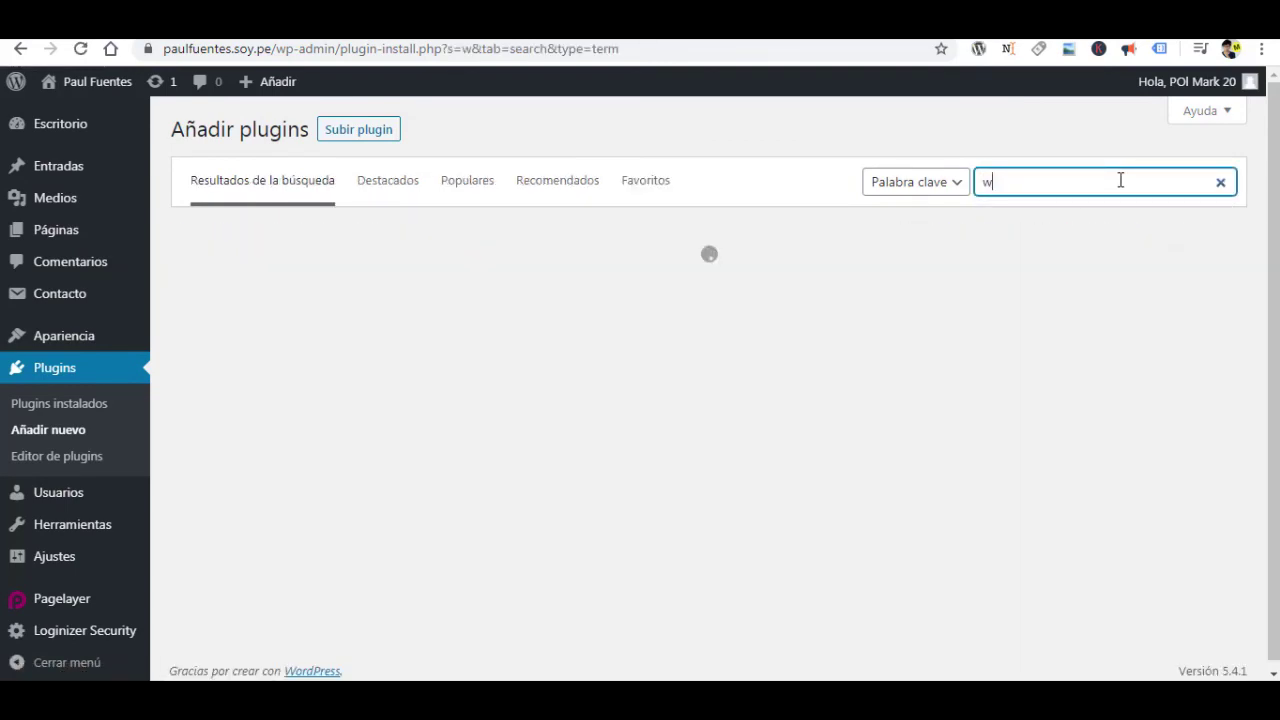
text(p ma)
text(il )
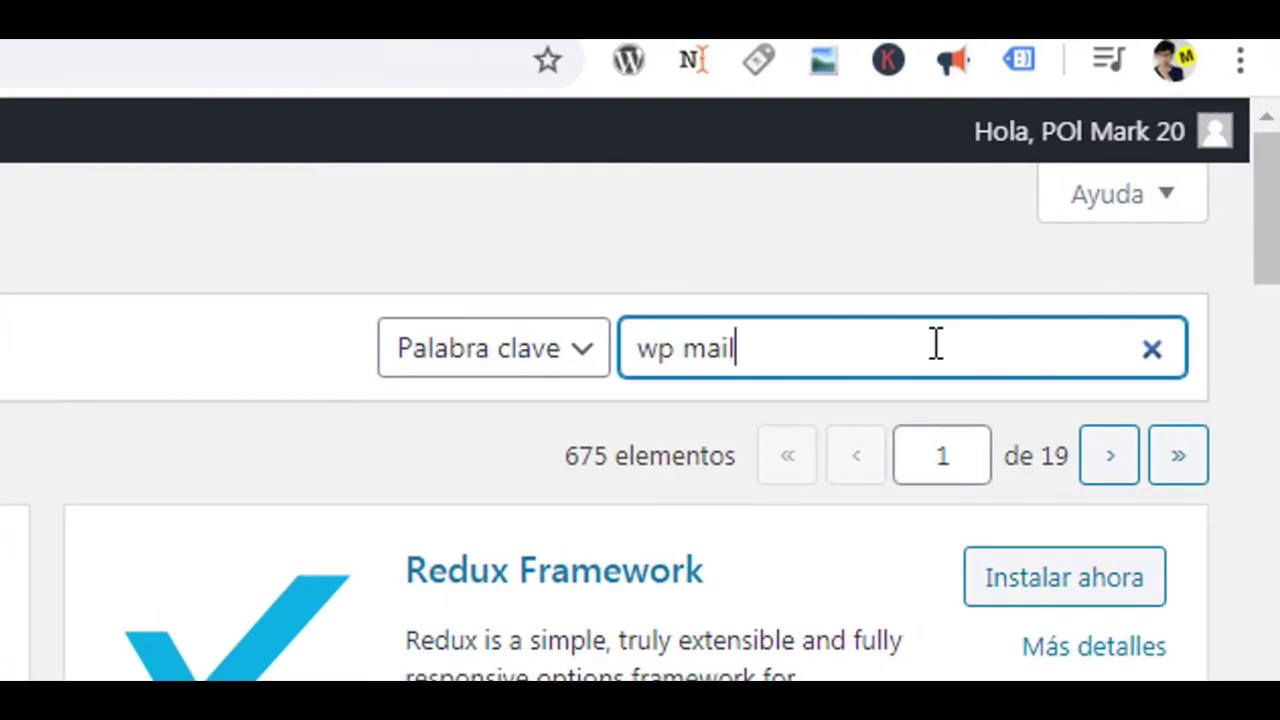
text(s)
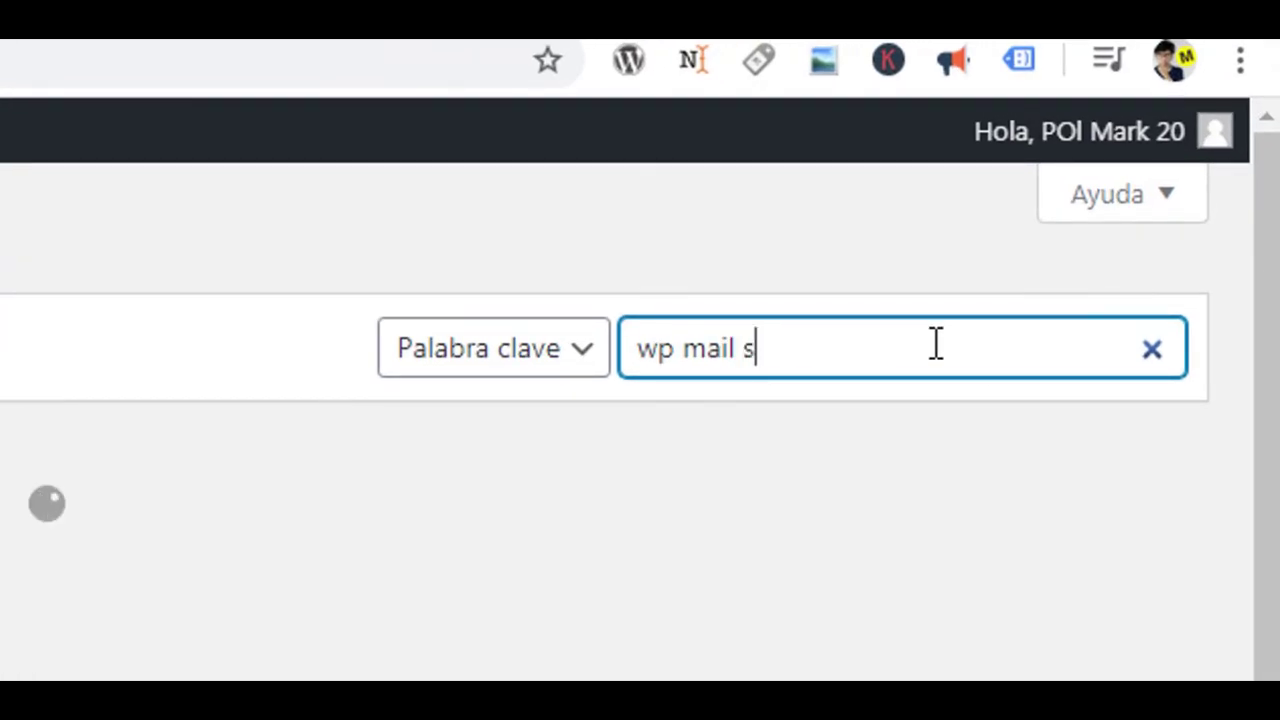
text(mtp)
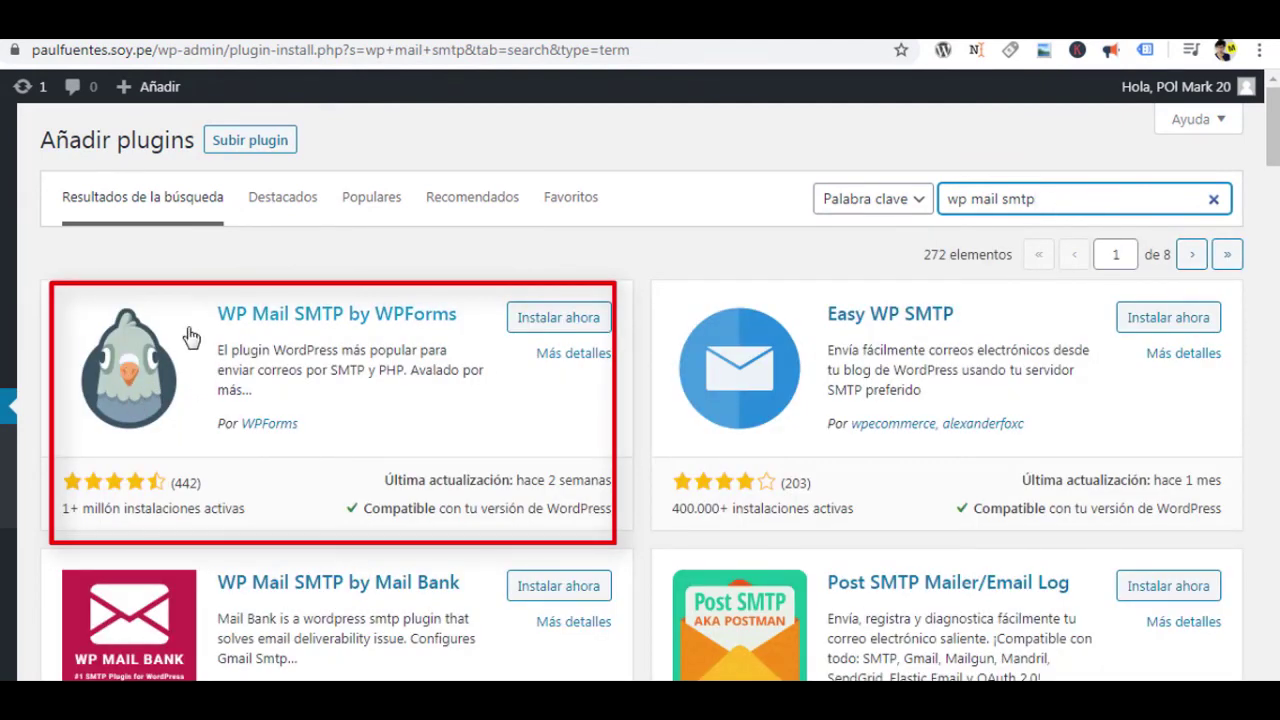
Install WP Mail SMTP by WPForms and open its Ajustes settings page.
click(563, 318)
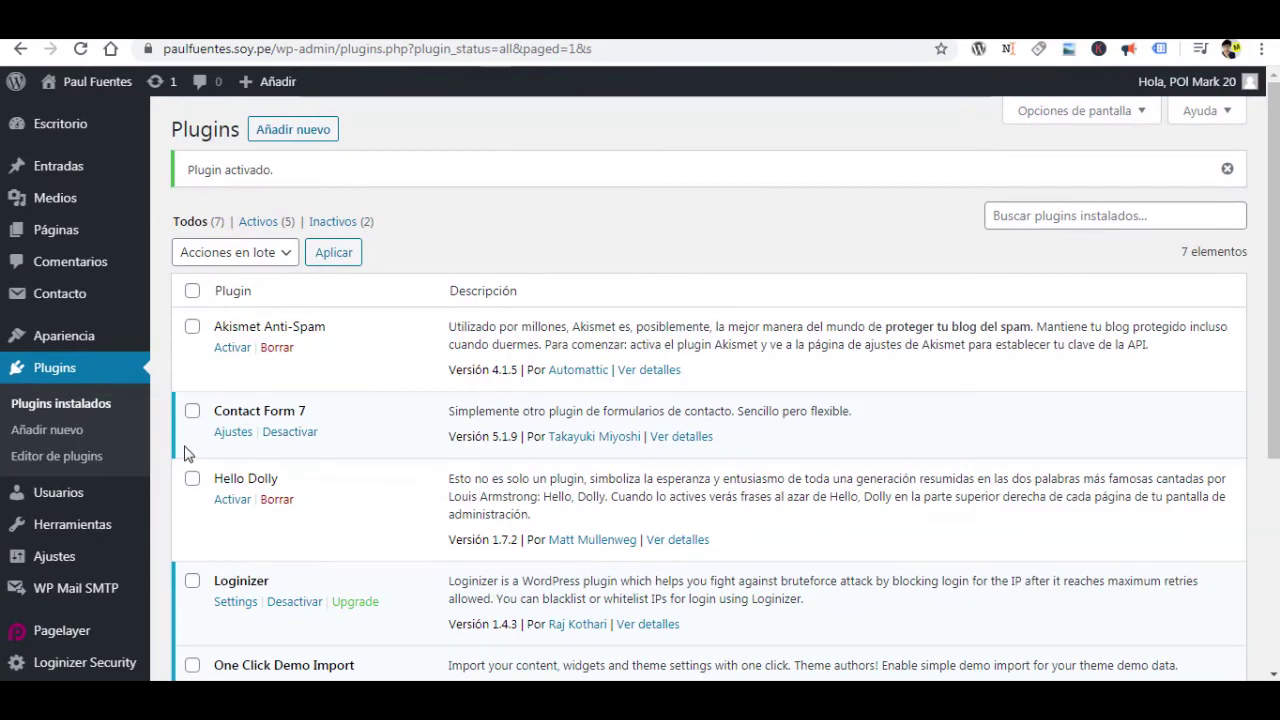
scroll(131, 351, down, 2)
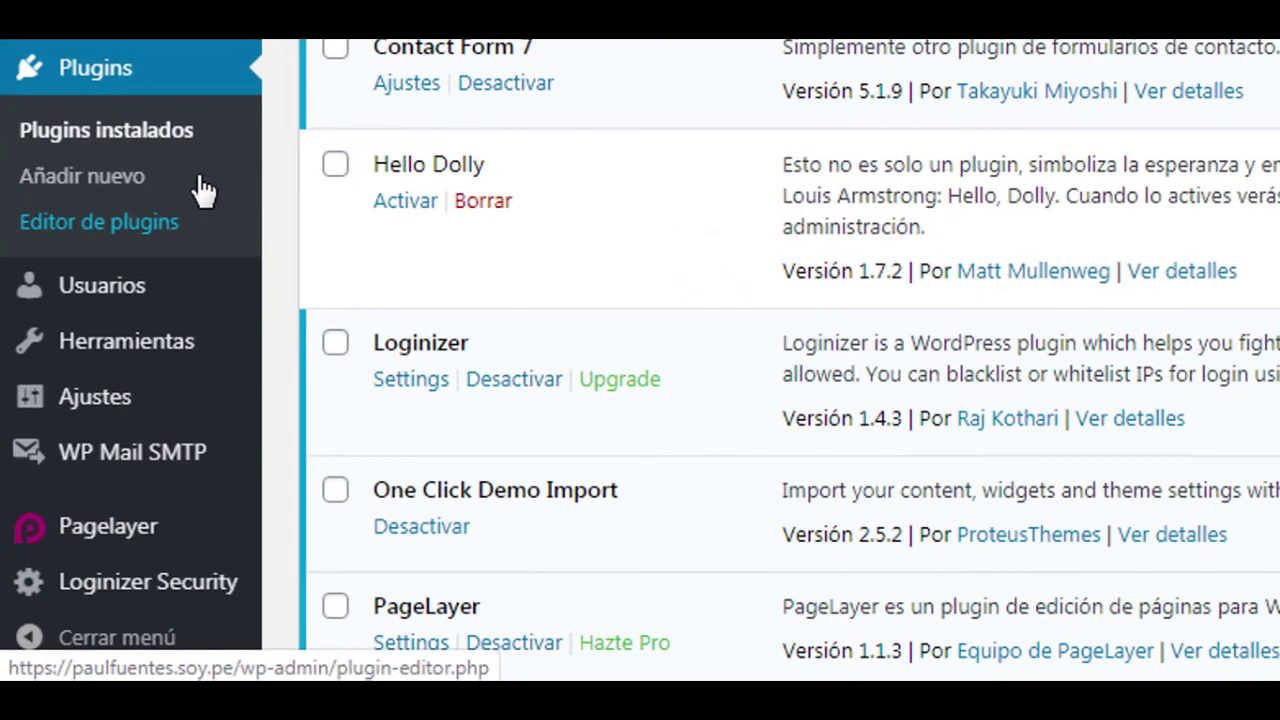
mouse_move(115, 475)
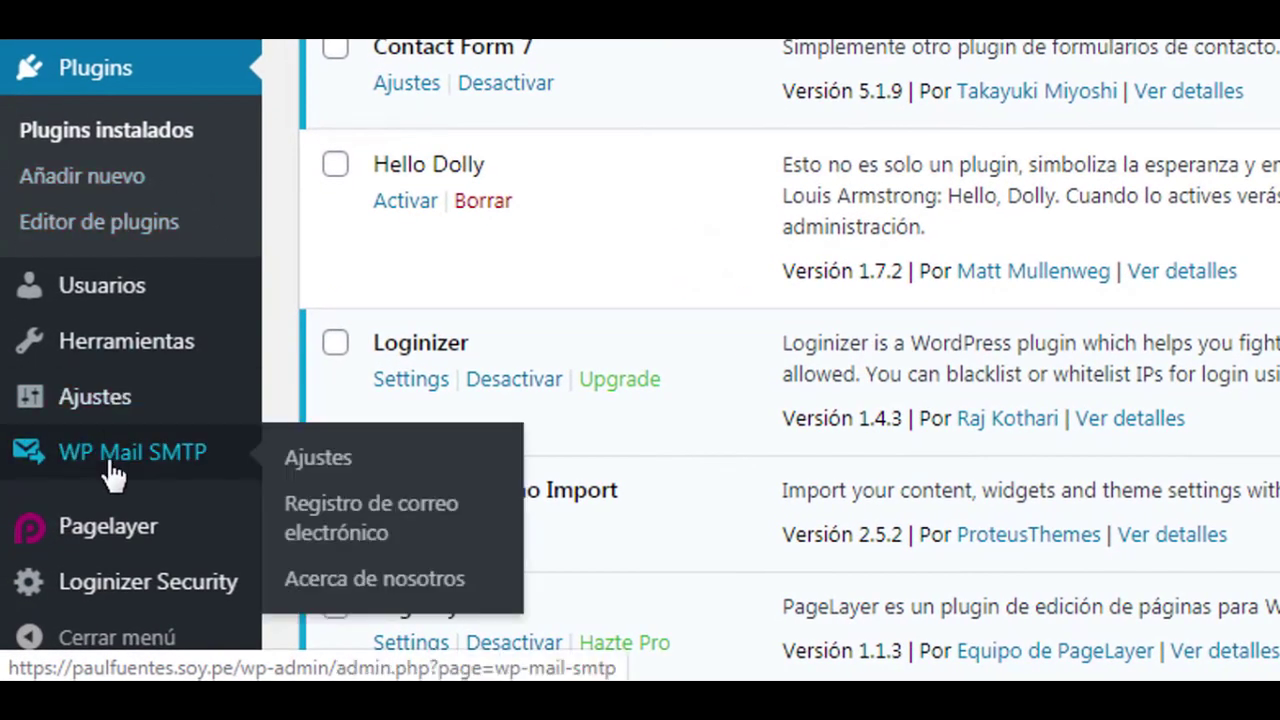
click(334, 468)
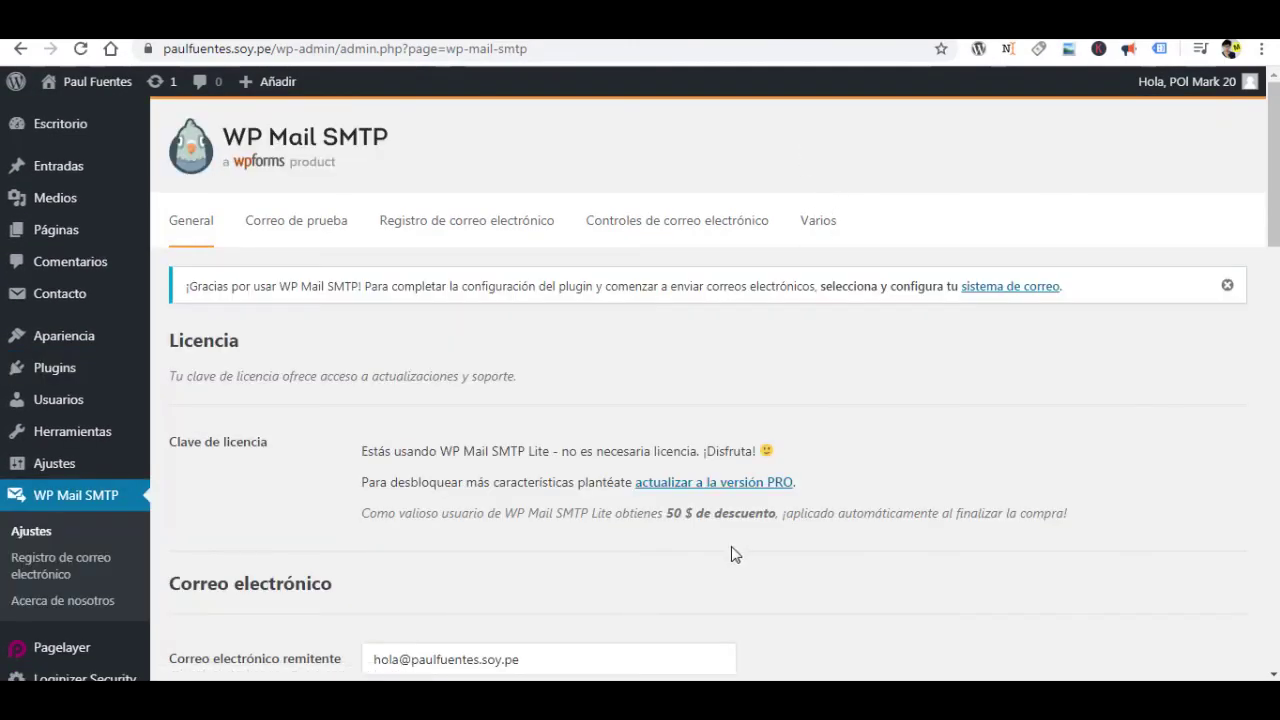
scroll(628, 532, down, 3)
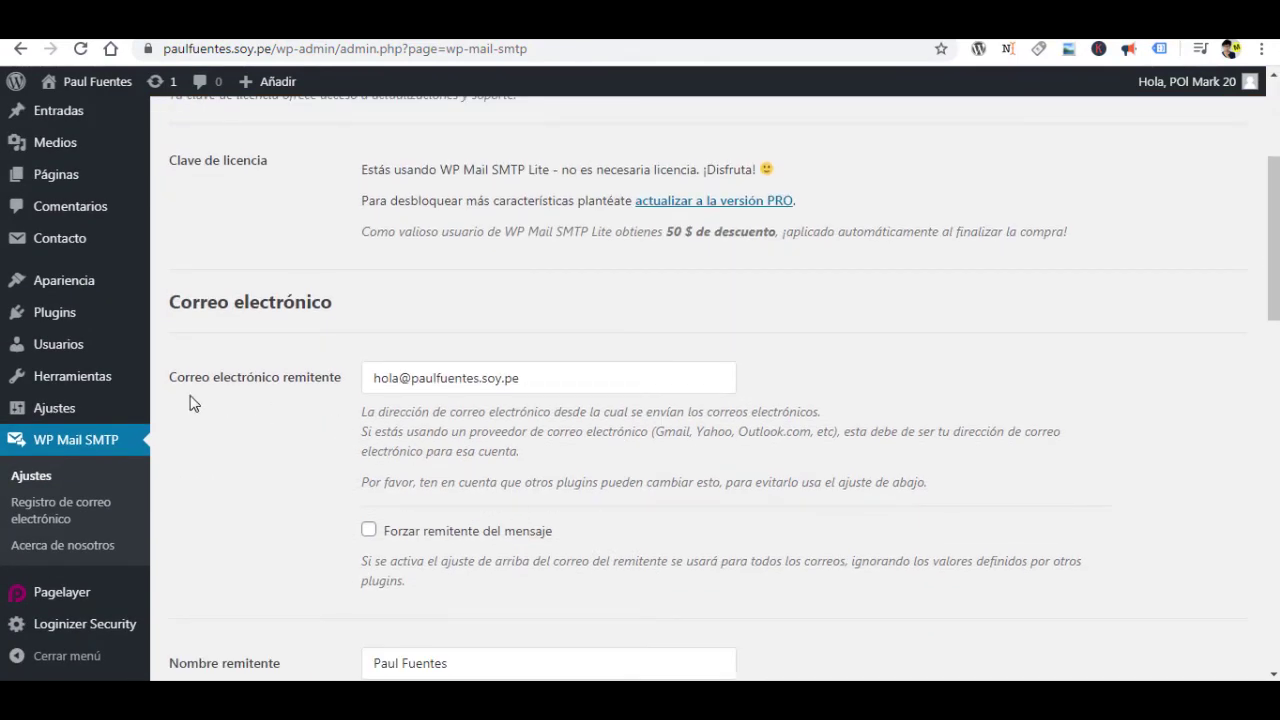
double_click(388, 378)
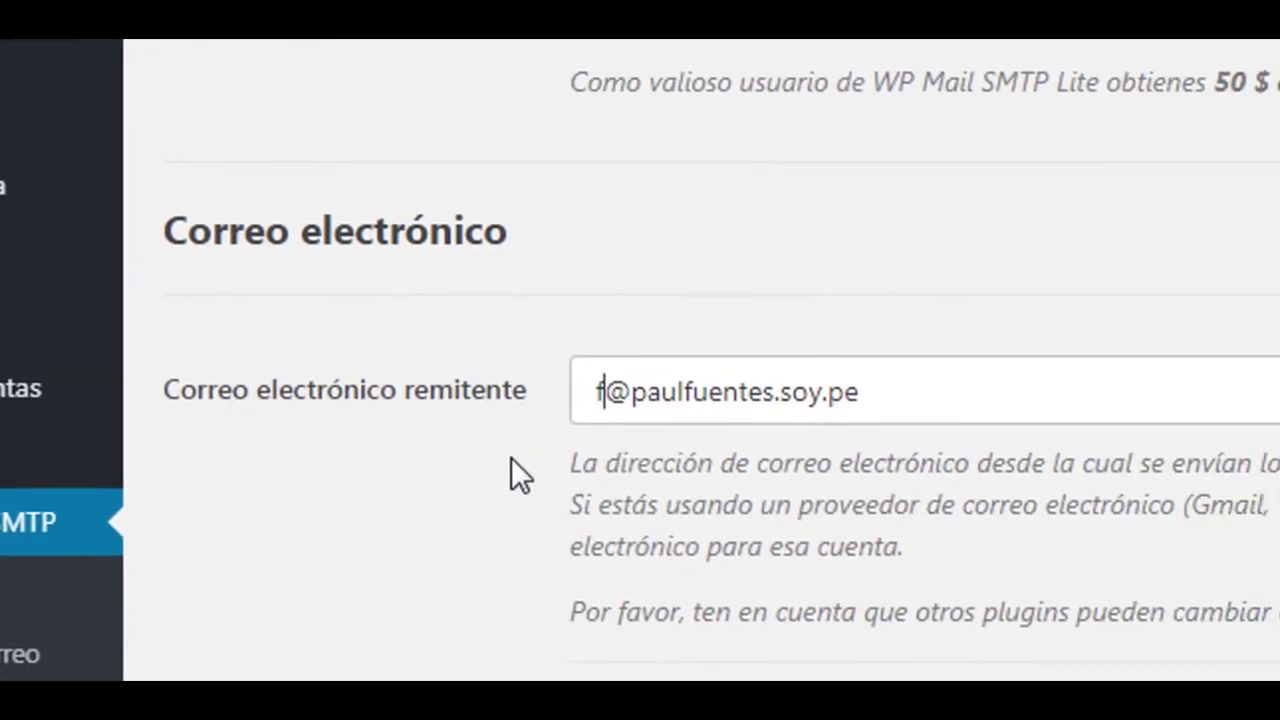
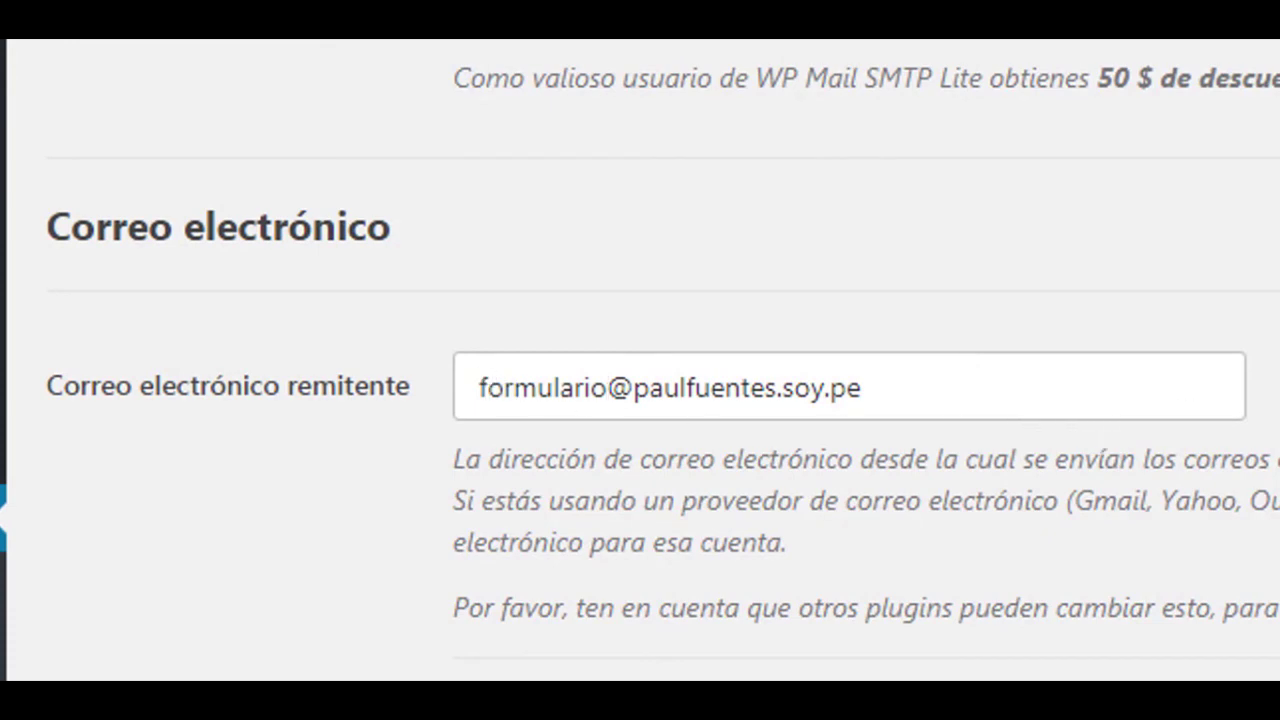
scroll(122, 45, down, 10)
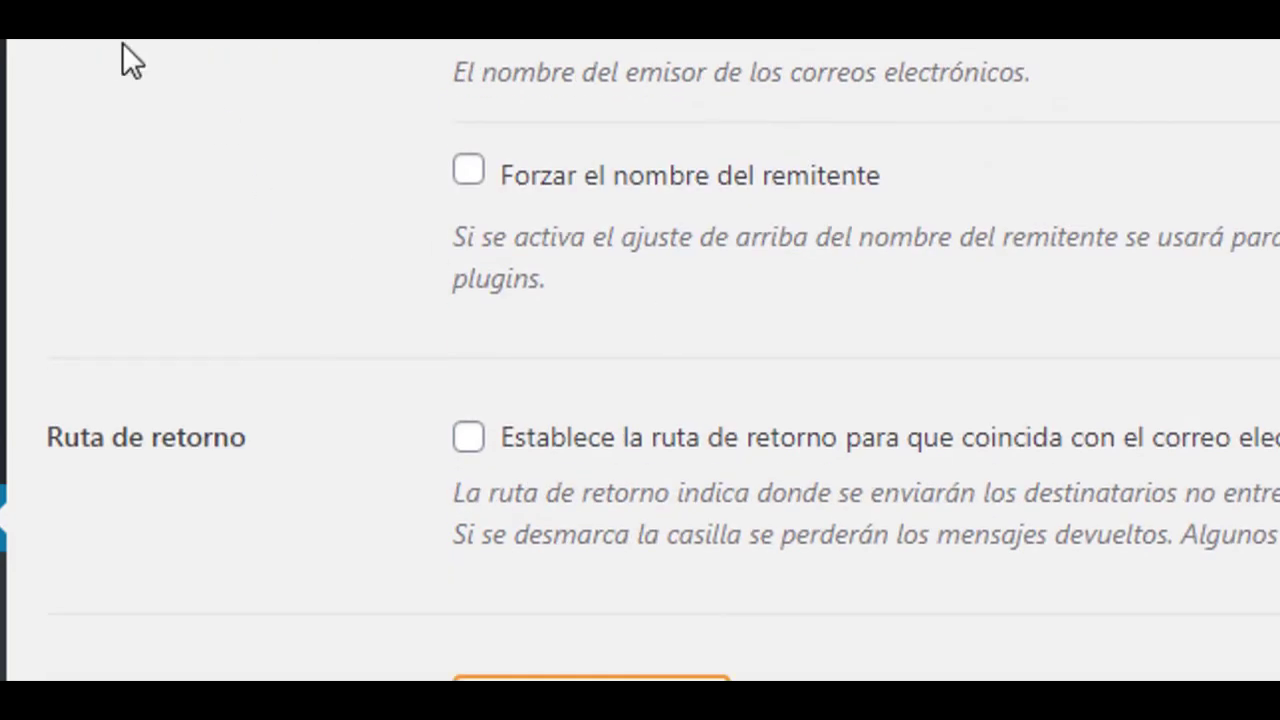
drag(404, 240, 254, 270)
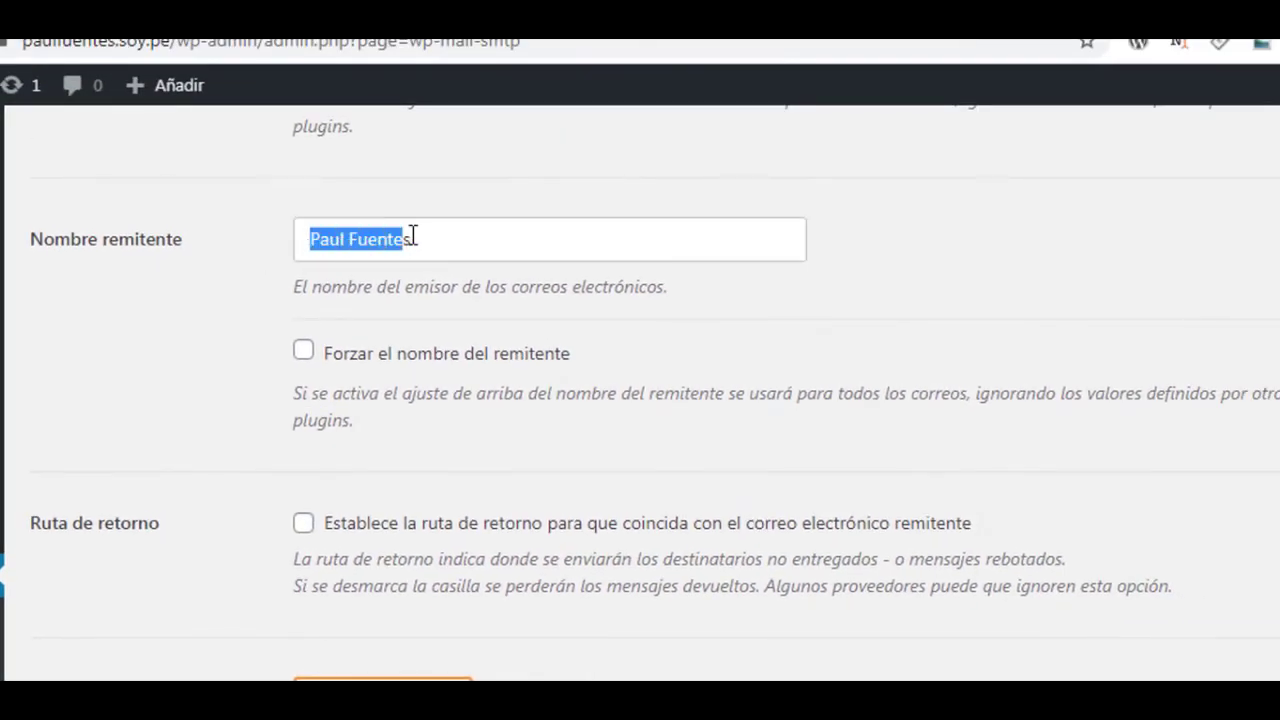
click(416, 240)
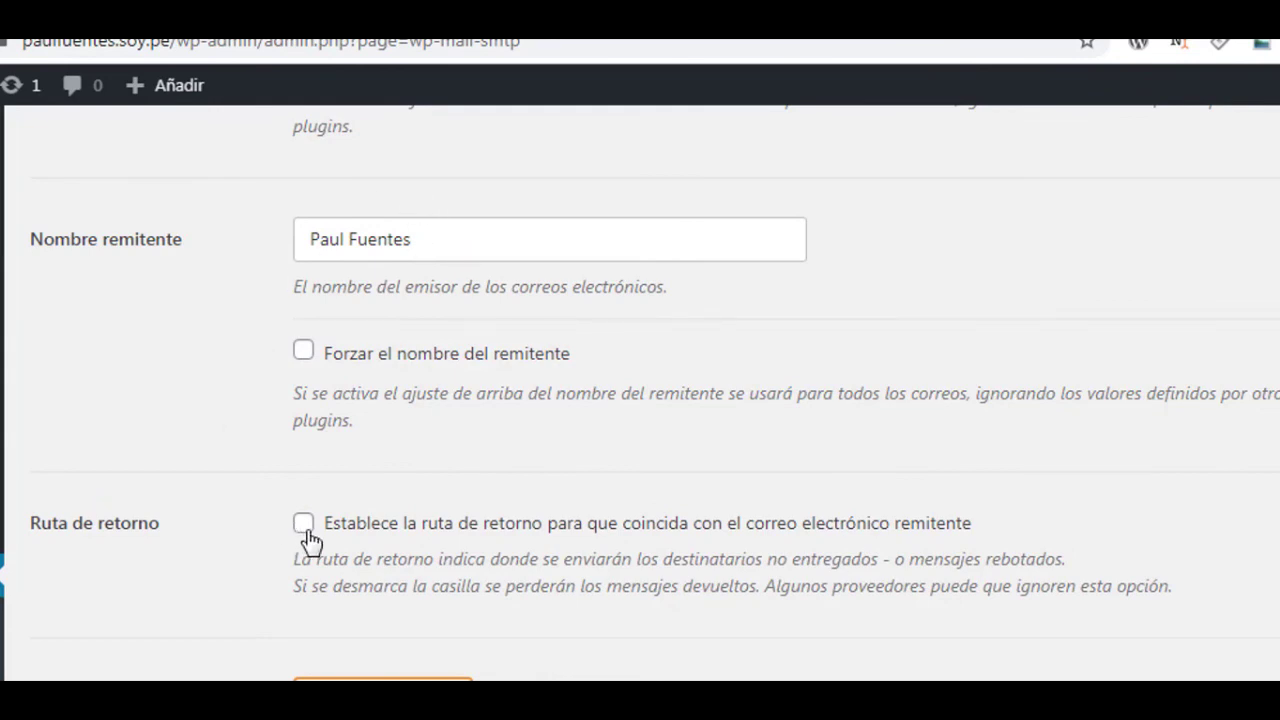
scroll(309, 540, down, 4)
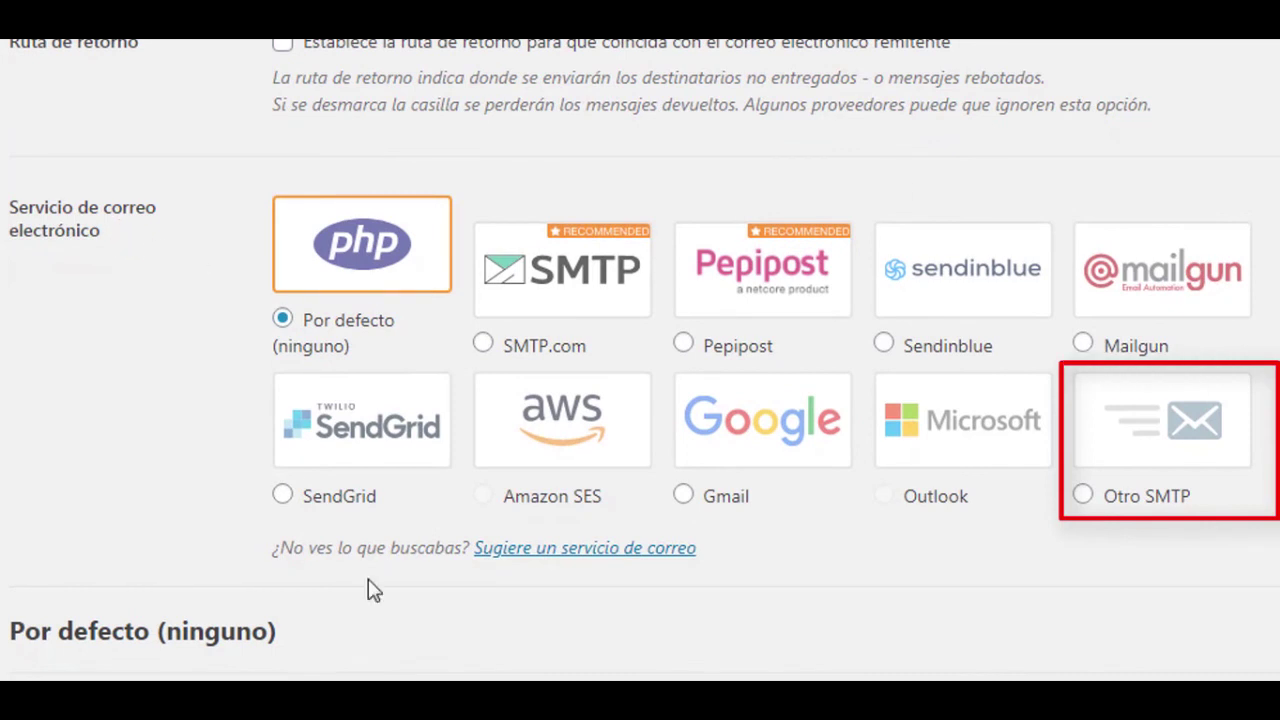
Select Otro SMTP as the mailer and bring its SMTP server fields into view.
click(1084, 497)
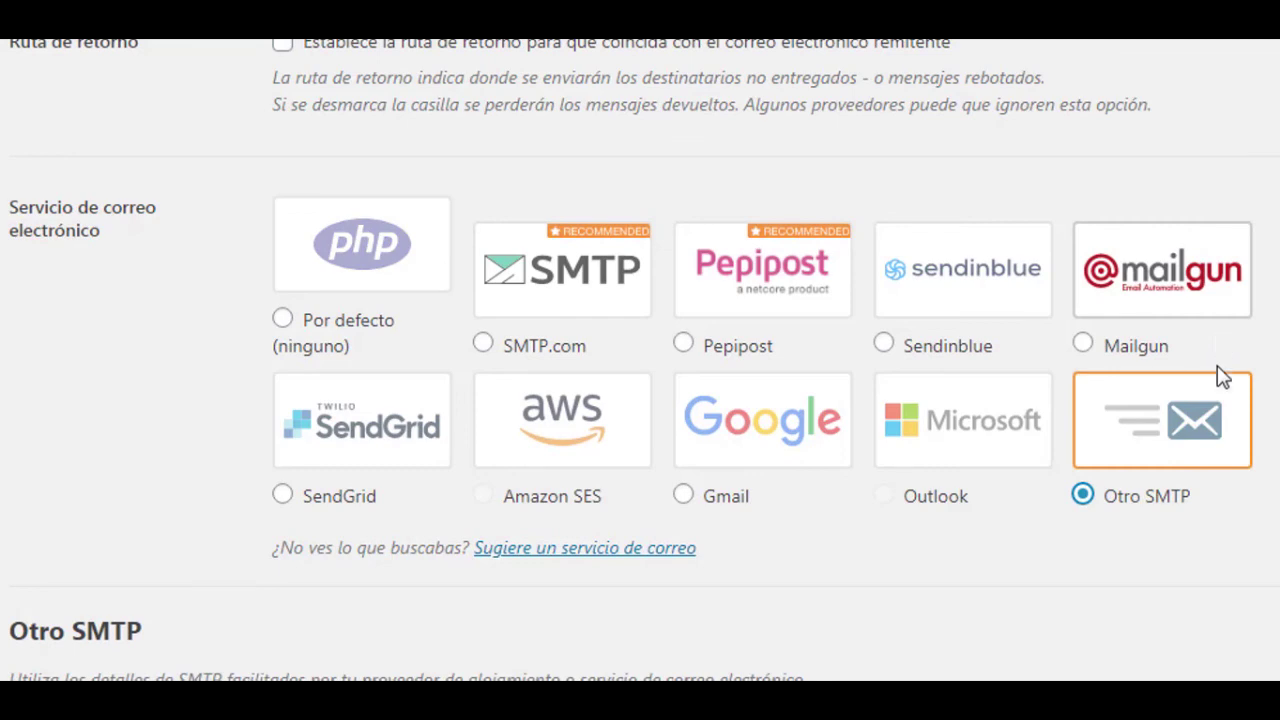
scroll(1218, 318, down, 4)
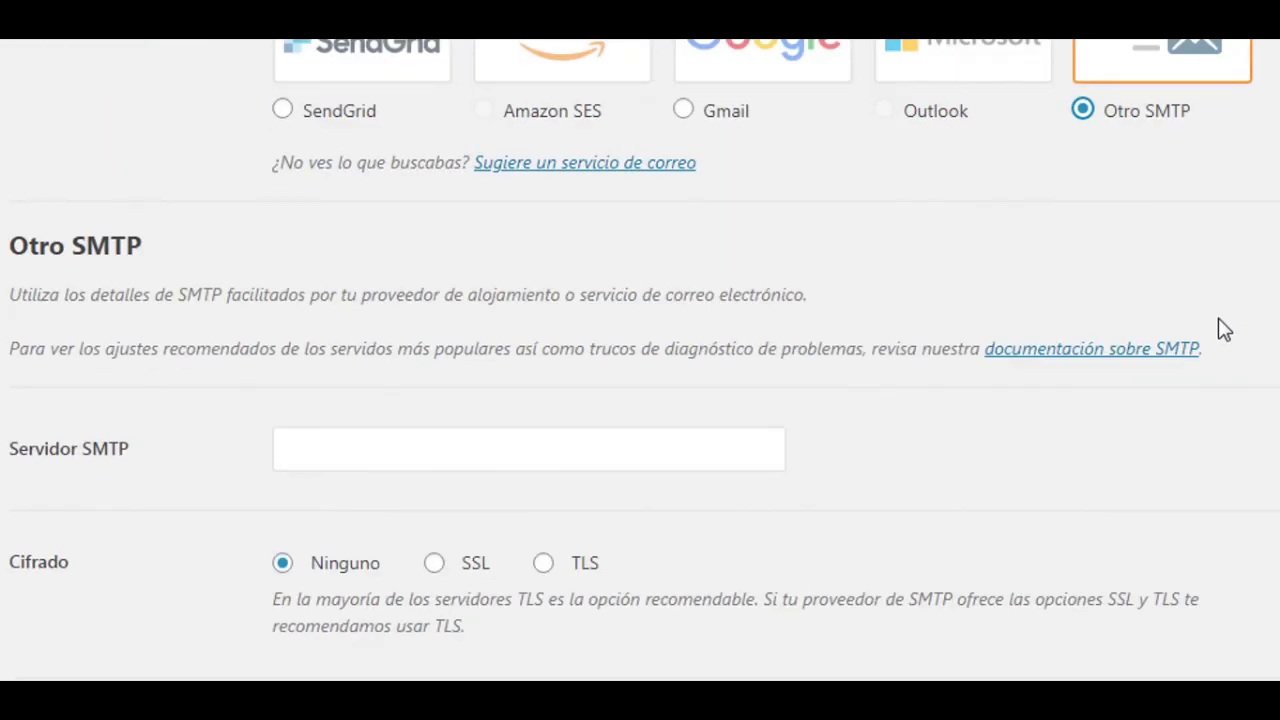
scroll(702, 270, down, 4)
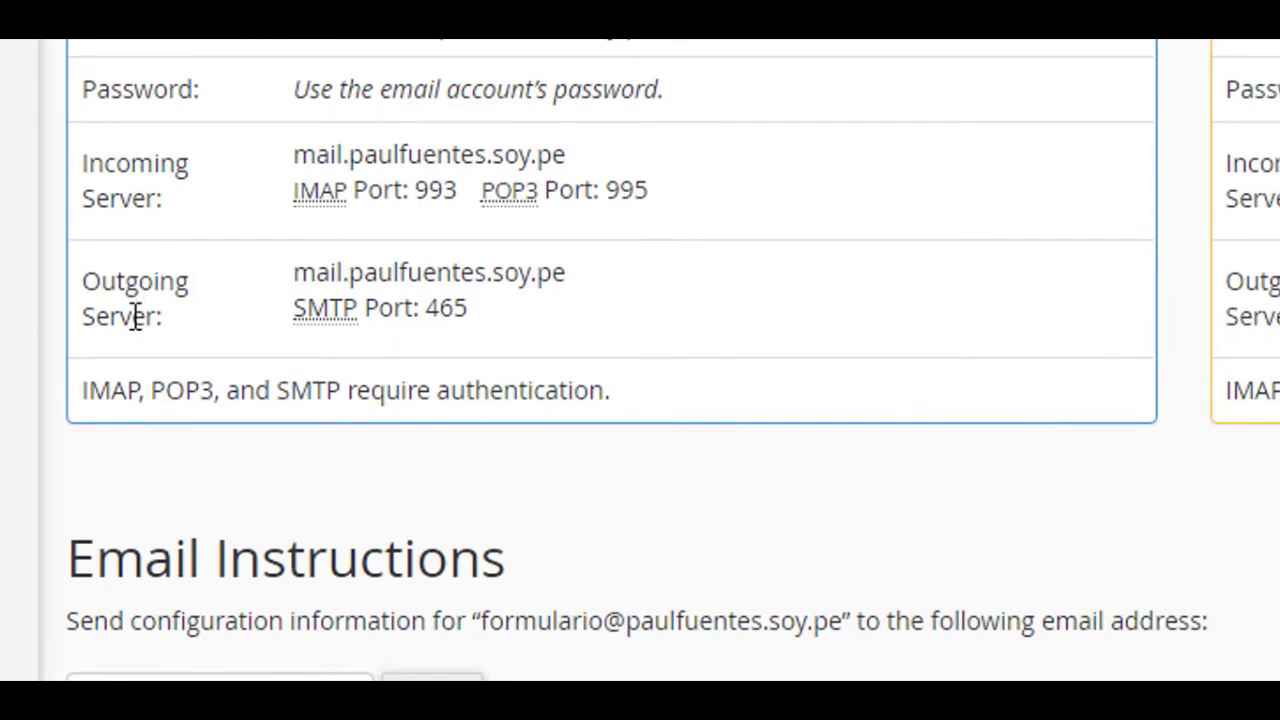
Copy the outgoing server hostname mail.paulfuentes.soy.pe from cPanel's SSL settings.
drag(296, 262, 568, 272)
right_click(533, 273)
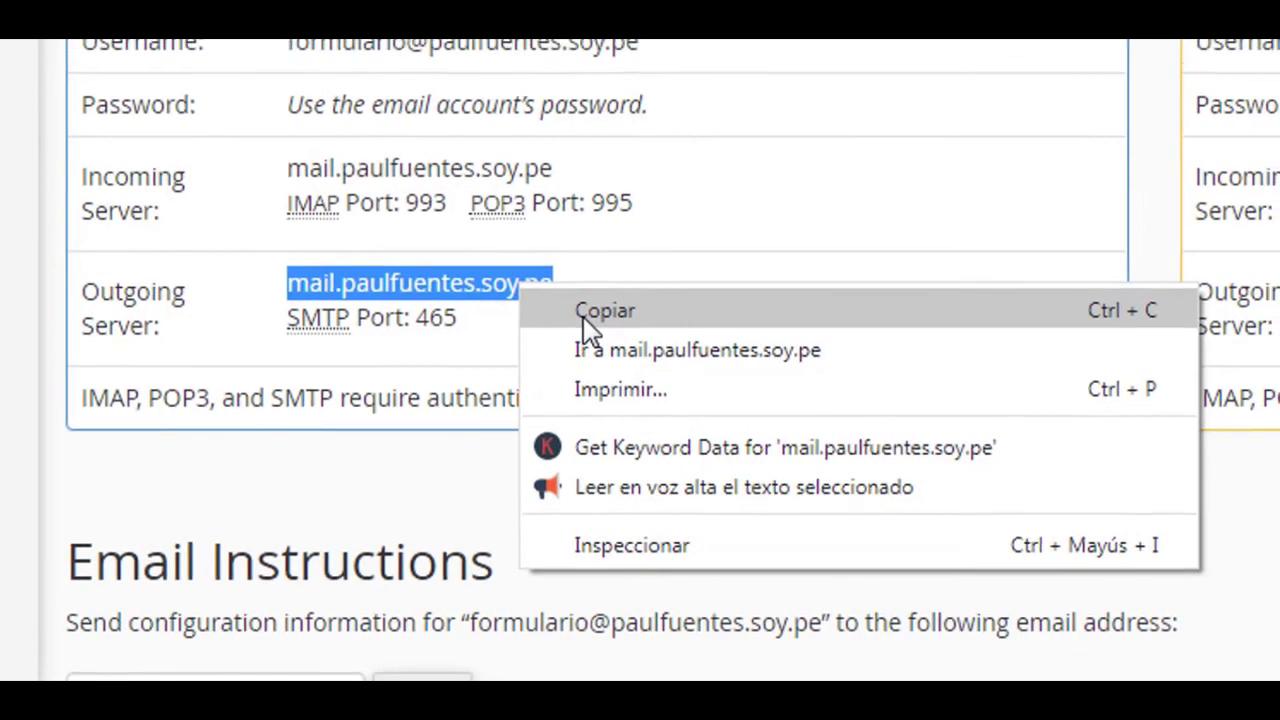
click(595, 305)
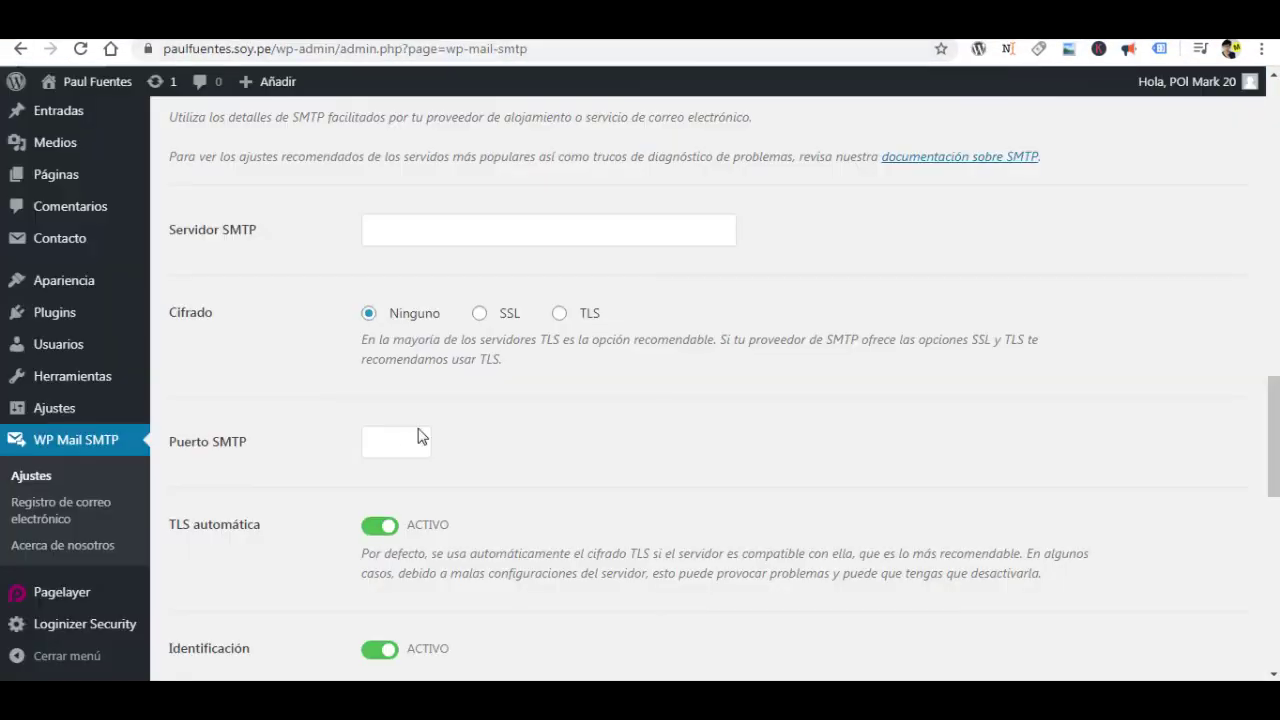
Paste mail.paulfuentes.soy.pe as the SMTP server and choose SSL encryption on port 465.
right_click(421, 233)
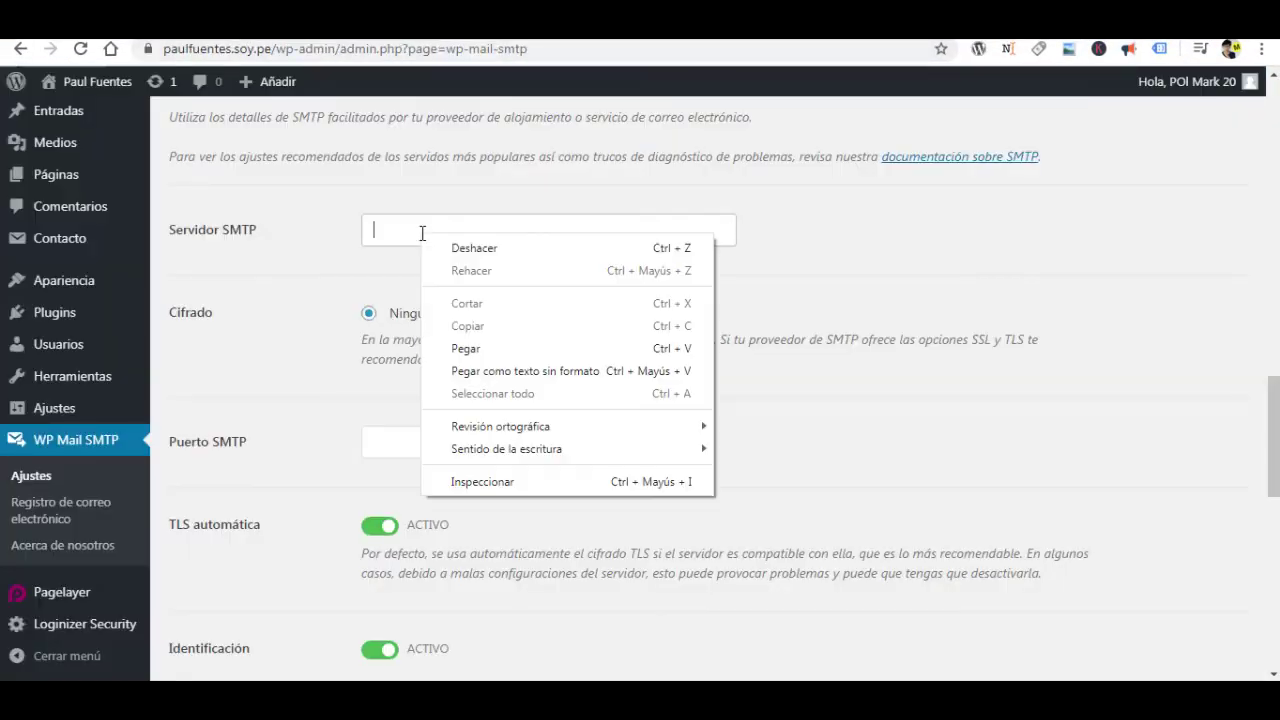
click(462, 348)
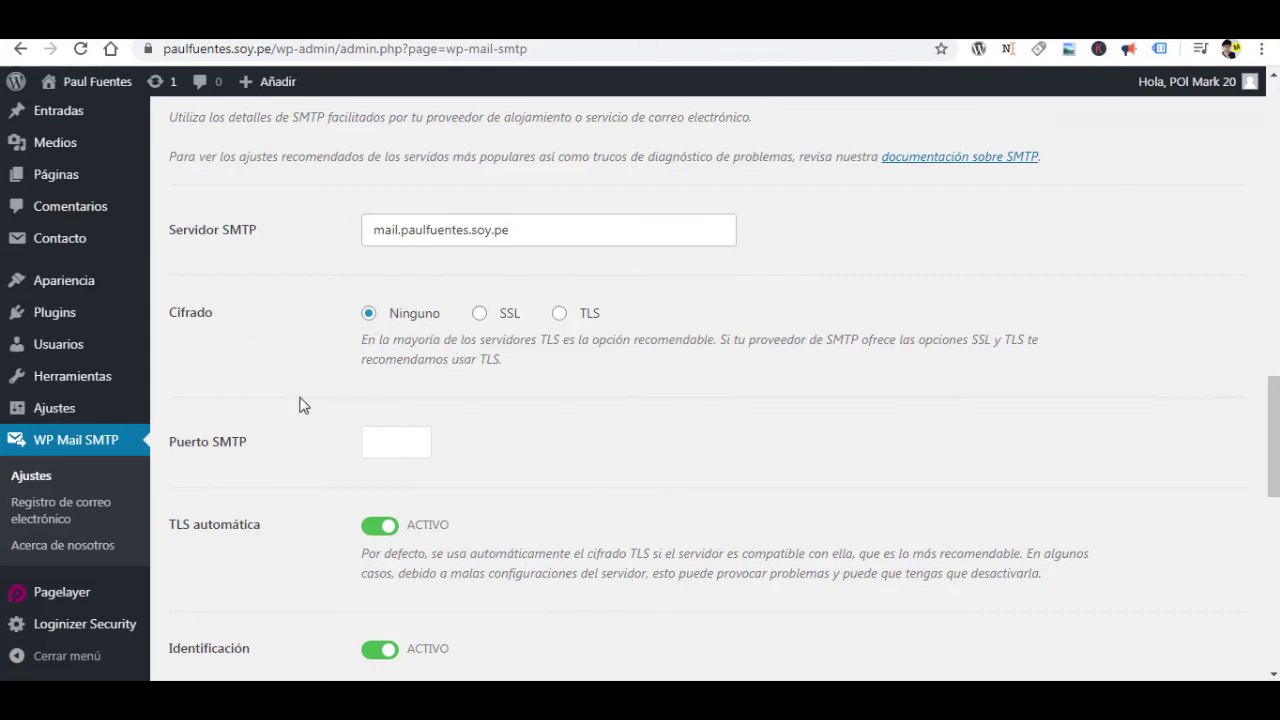
click(481, 320)
click(481, 315)
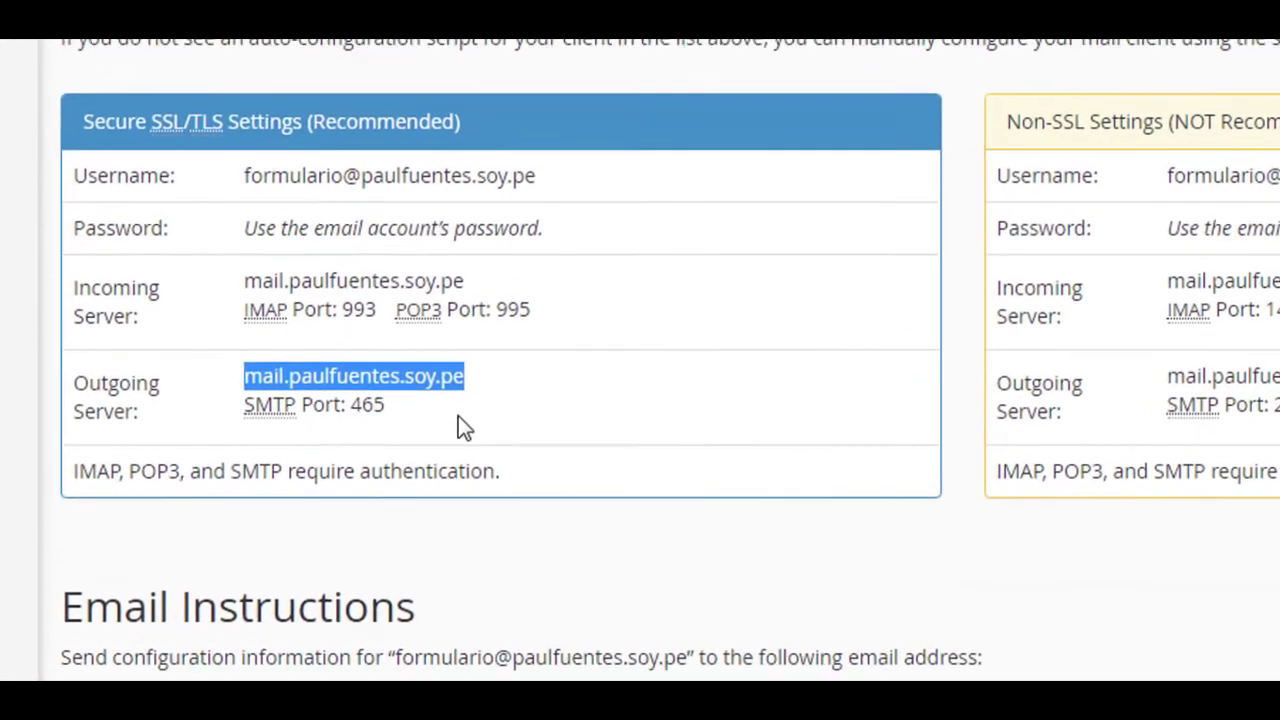
Verify cPanel's SMTP port 465, then scroll WP Mail SMTP down to the SMTP username field.
drag(481, 376, 383, 380)
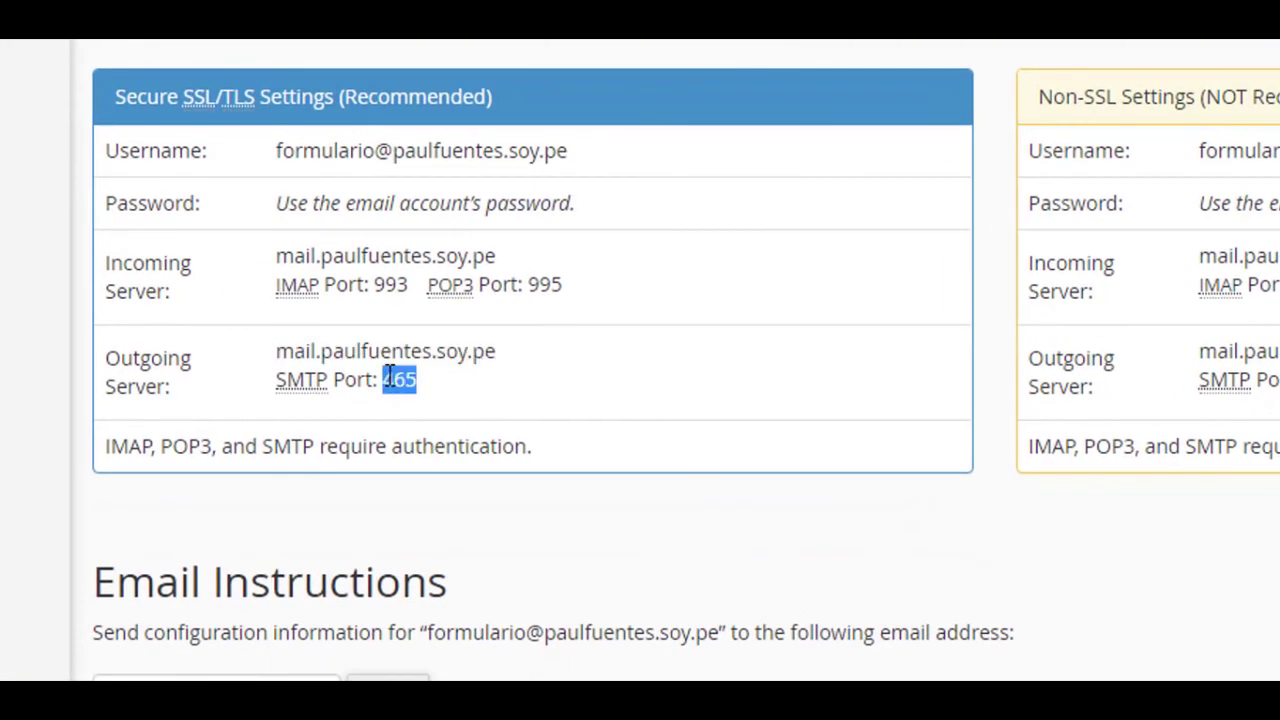
click(454, 390)
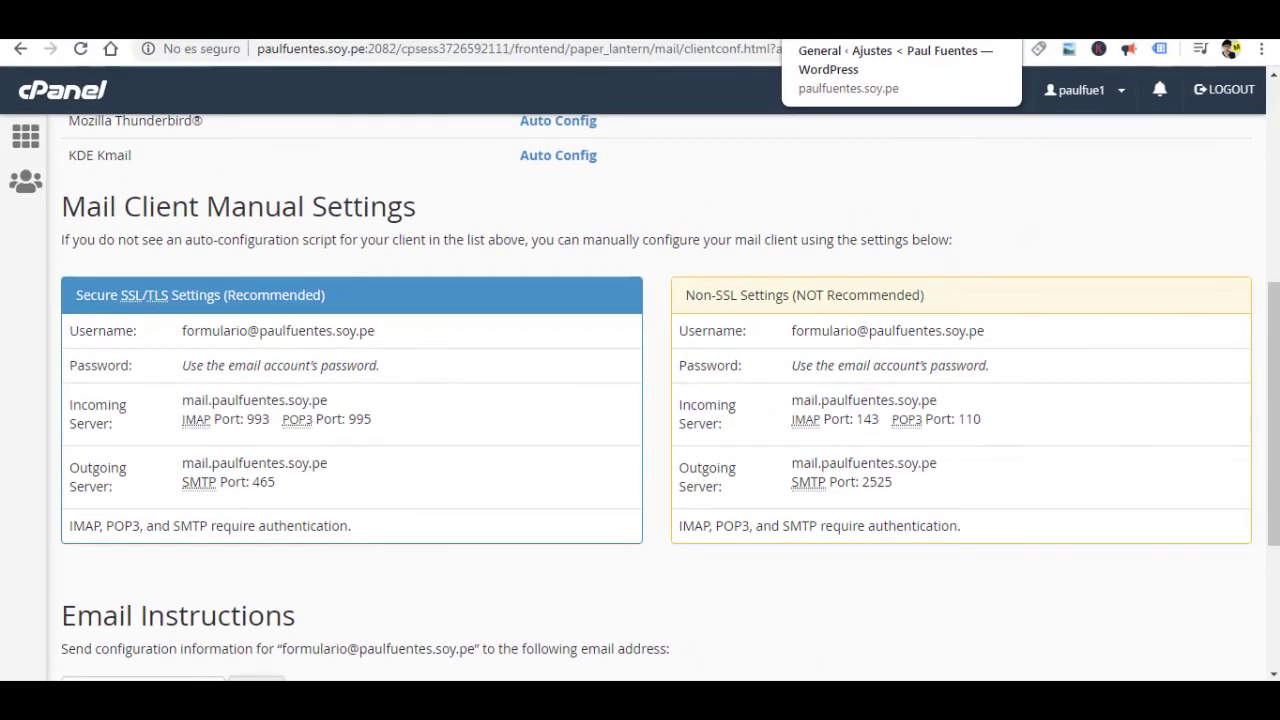
click(850, 20)
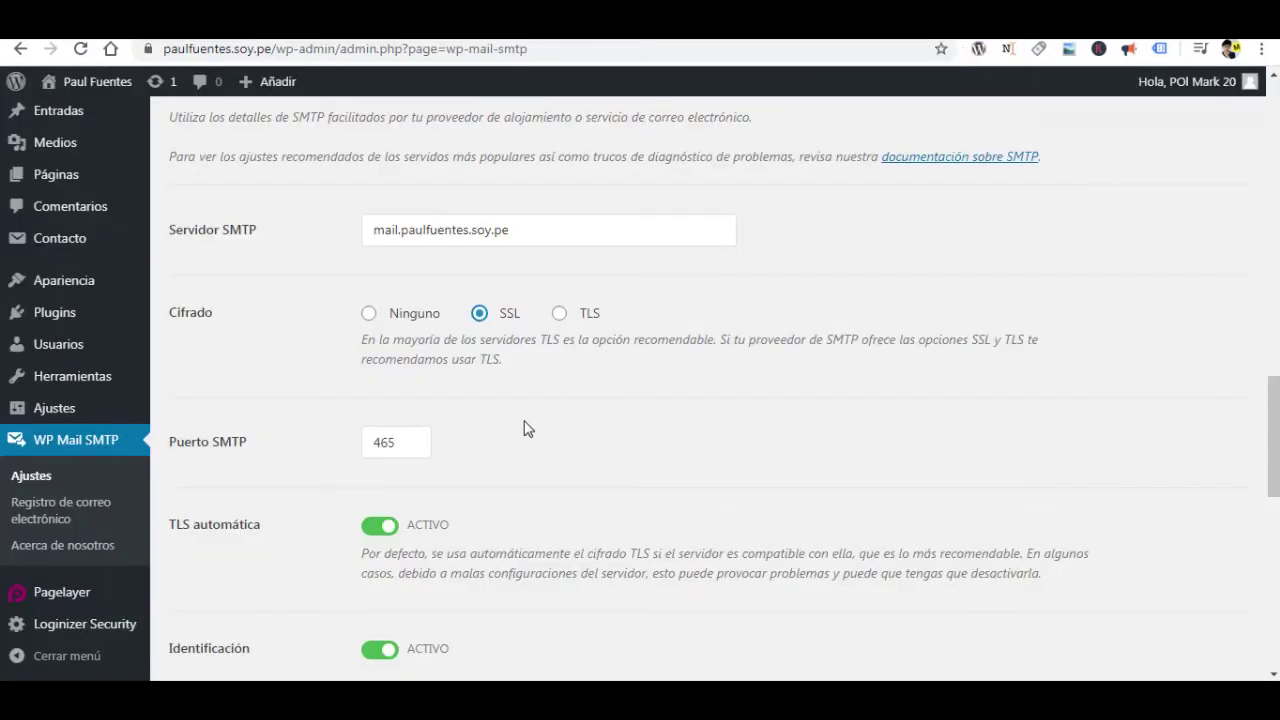
scroll(529, 428, down, 2)
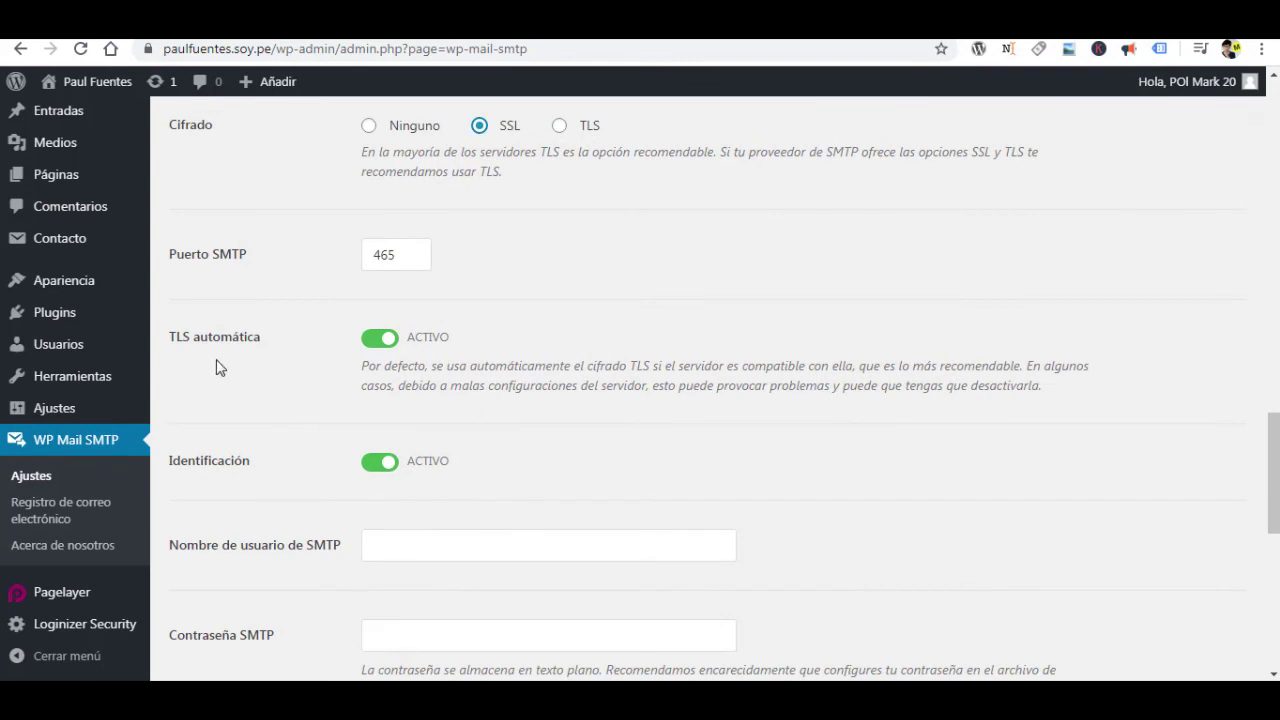
scroll(426, 443, down, 1)
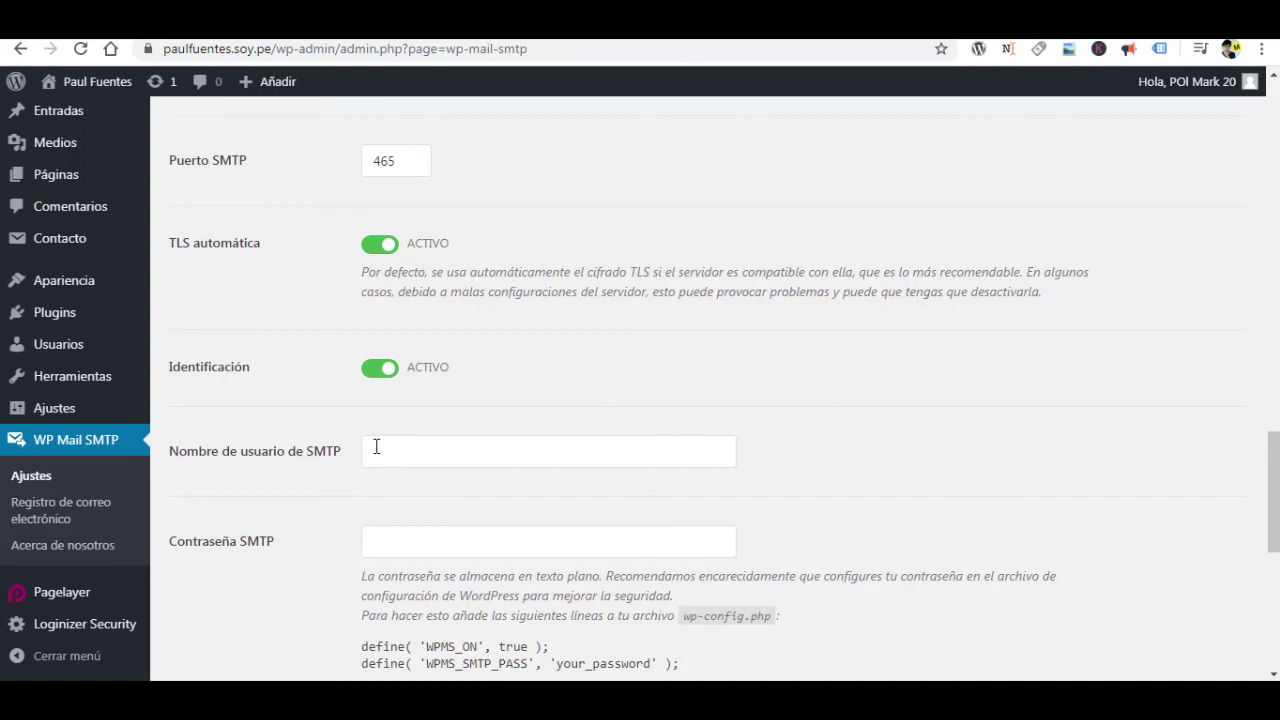
Copy the formulario sender email address and paste it into the SMTP username field.
scroll(404, 454, up, 6)
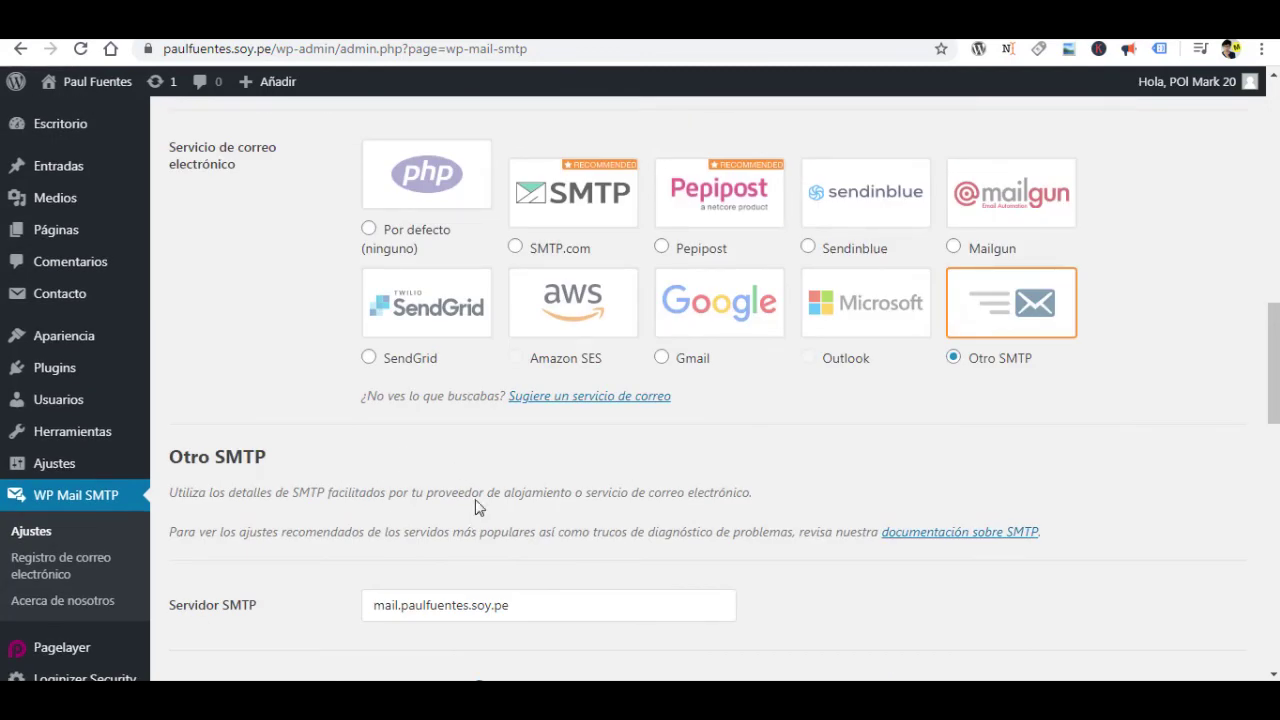
scroll(477, 458, up, 8)
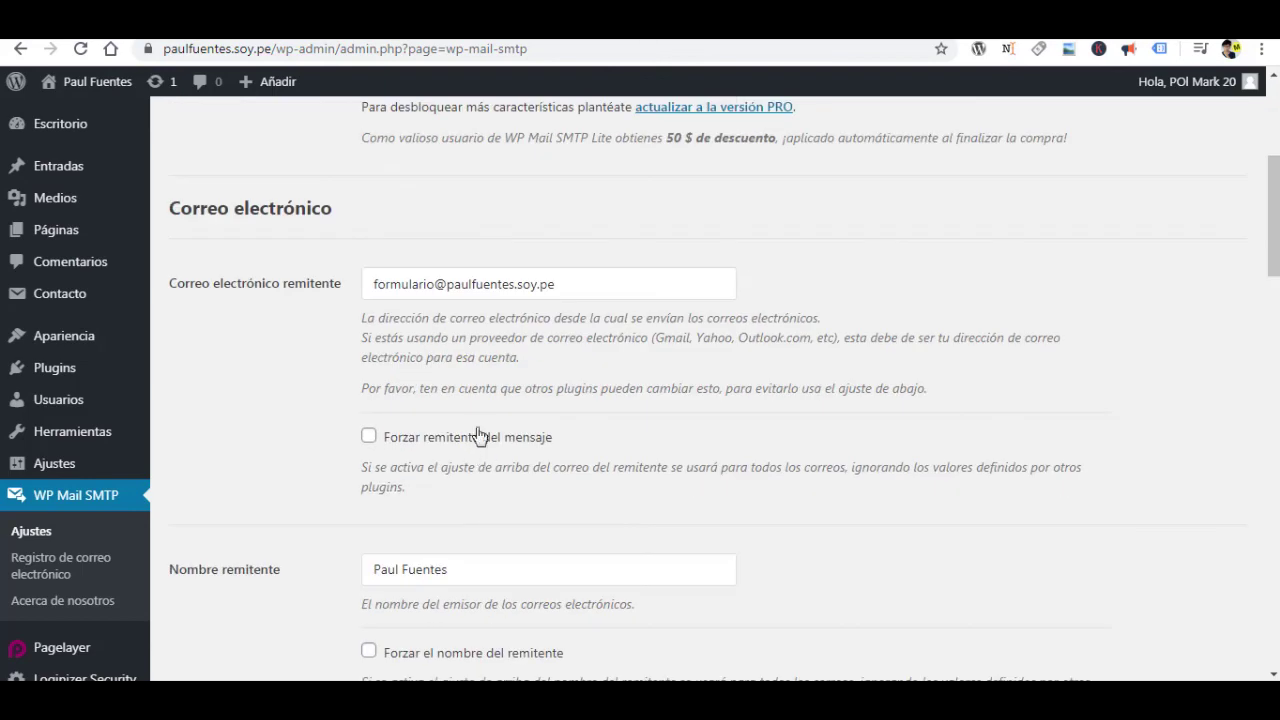
drag(568, 290, 335, 307)
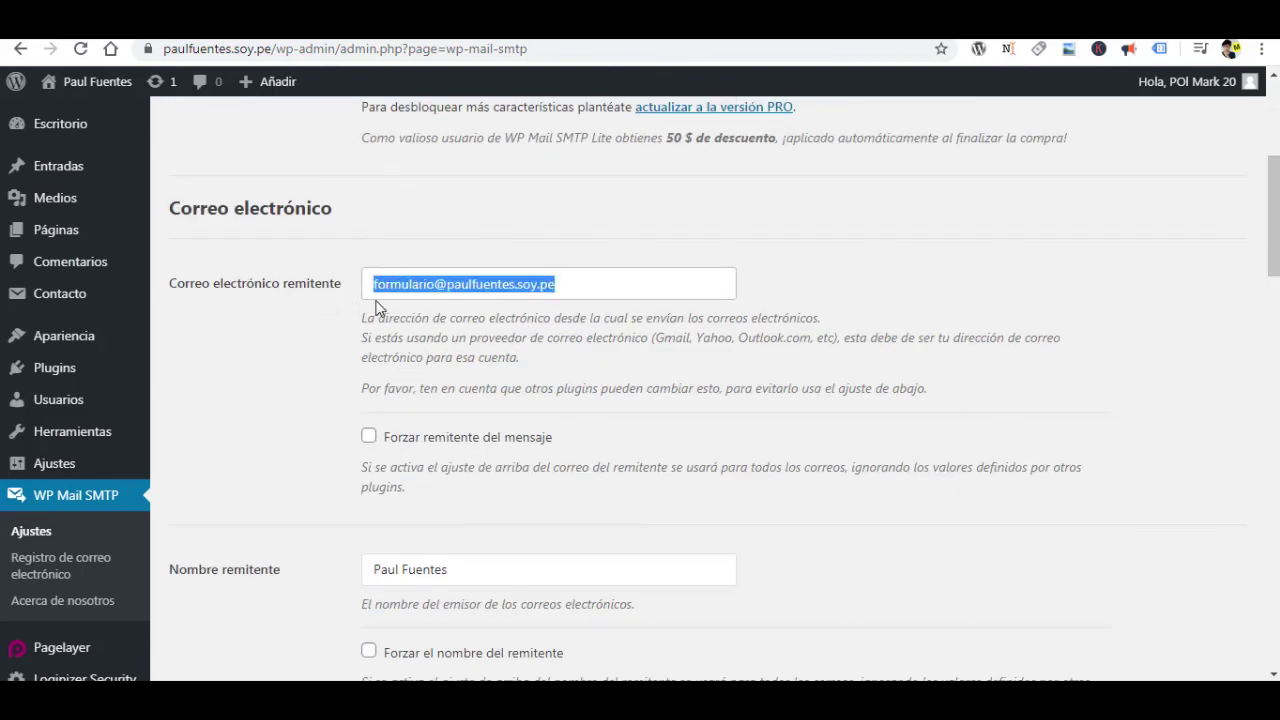
right_click(411, 292)
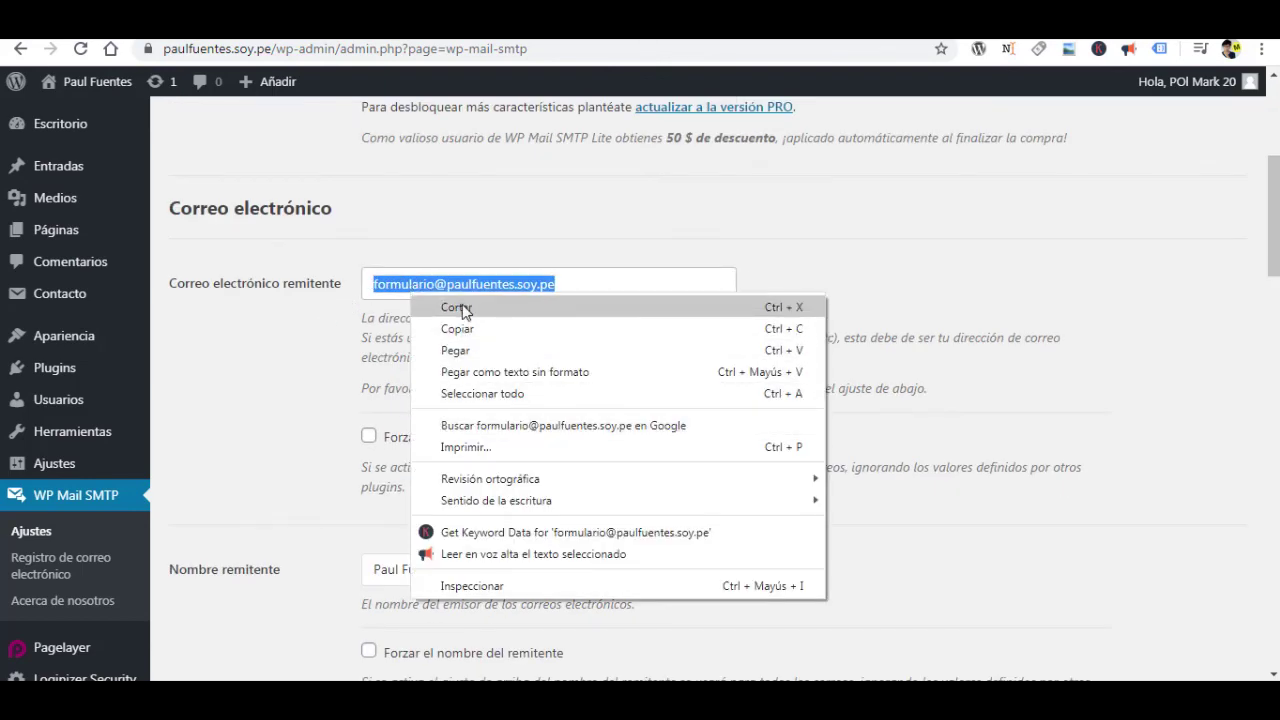
click(457, 328)
scroll(752, 410, down, 15)
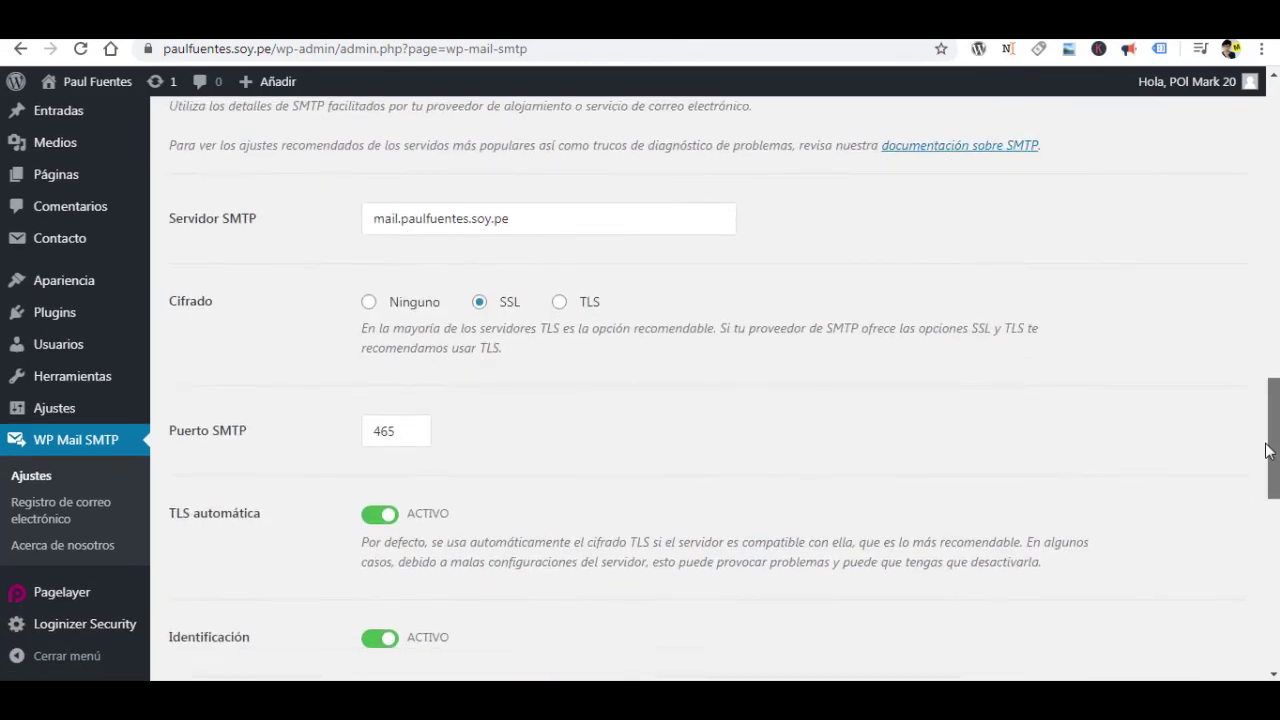
click(450, 362)
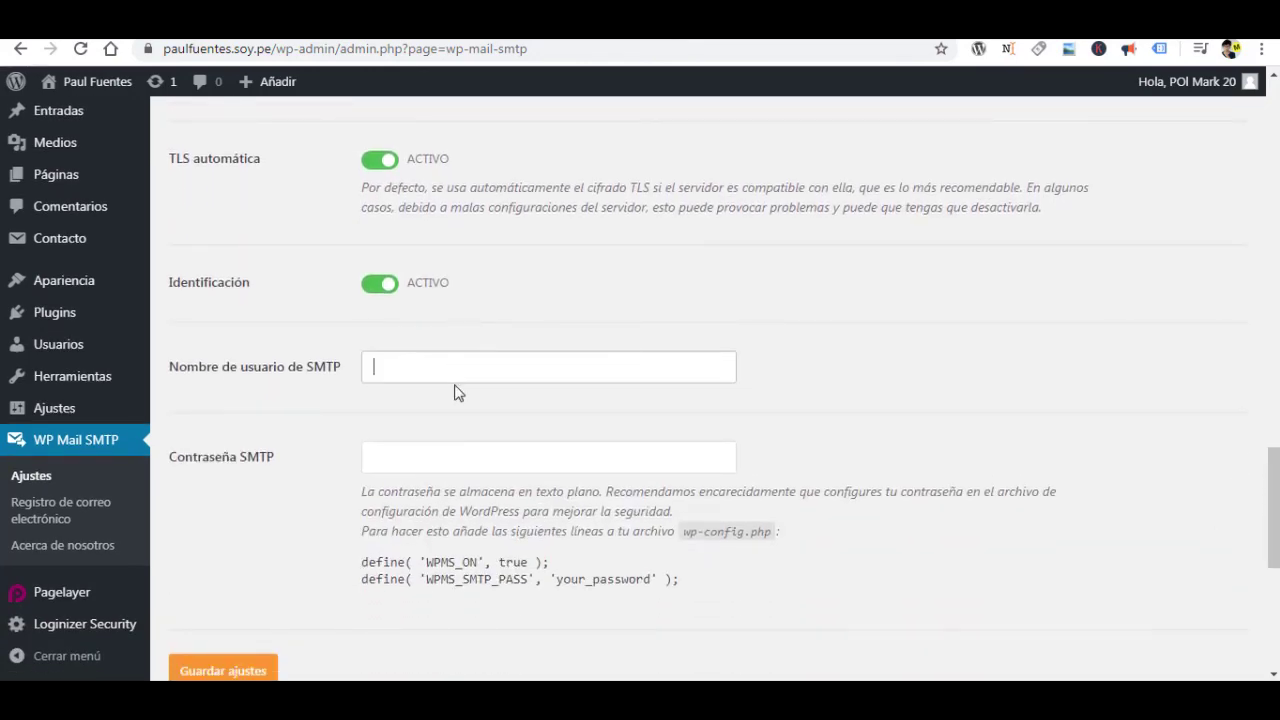
right_click(452, 381)
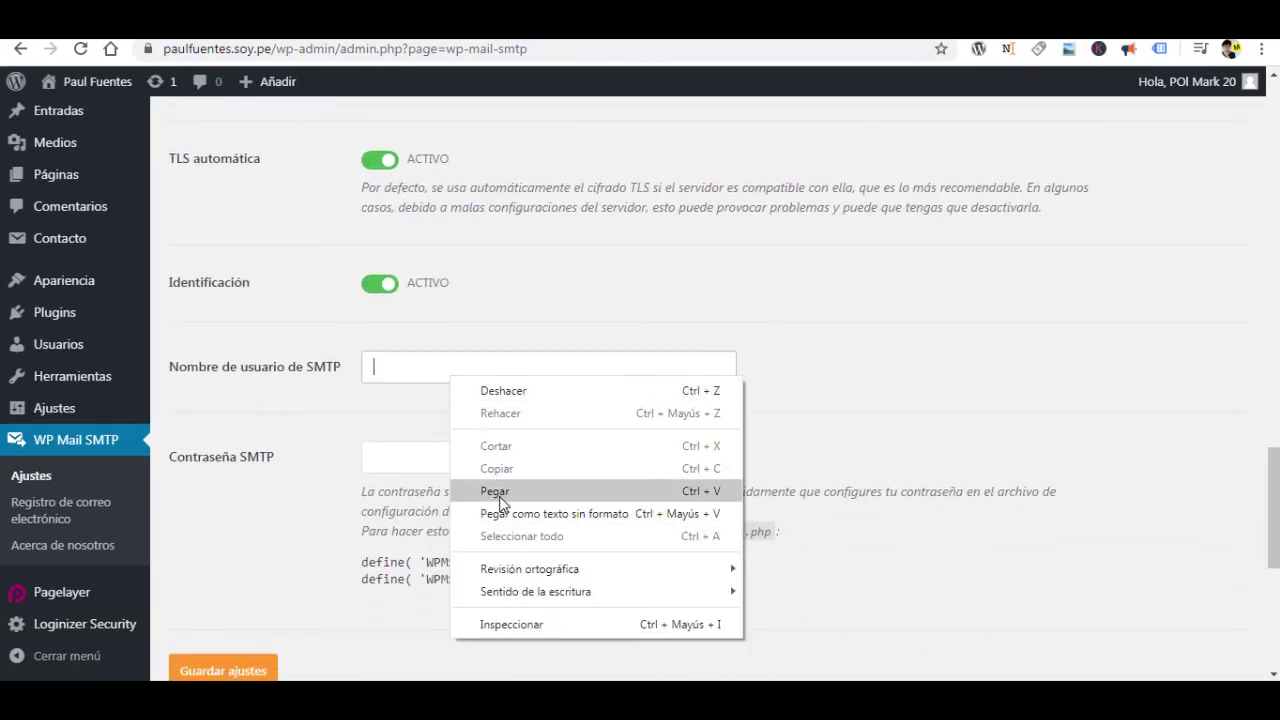
click(493, 491)
click(435, 415)
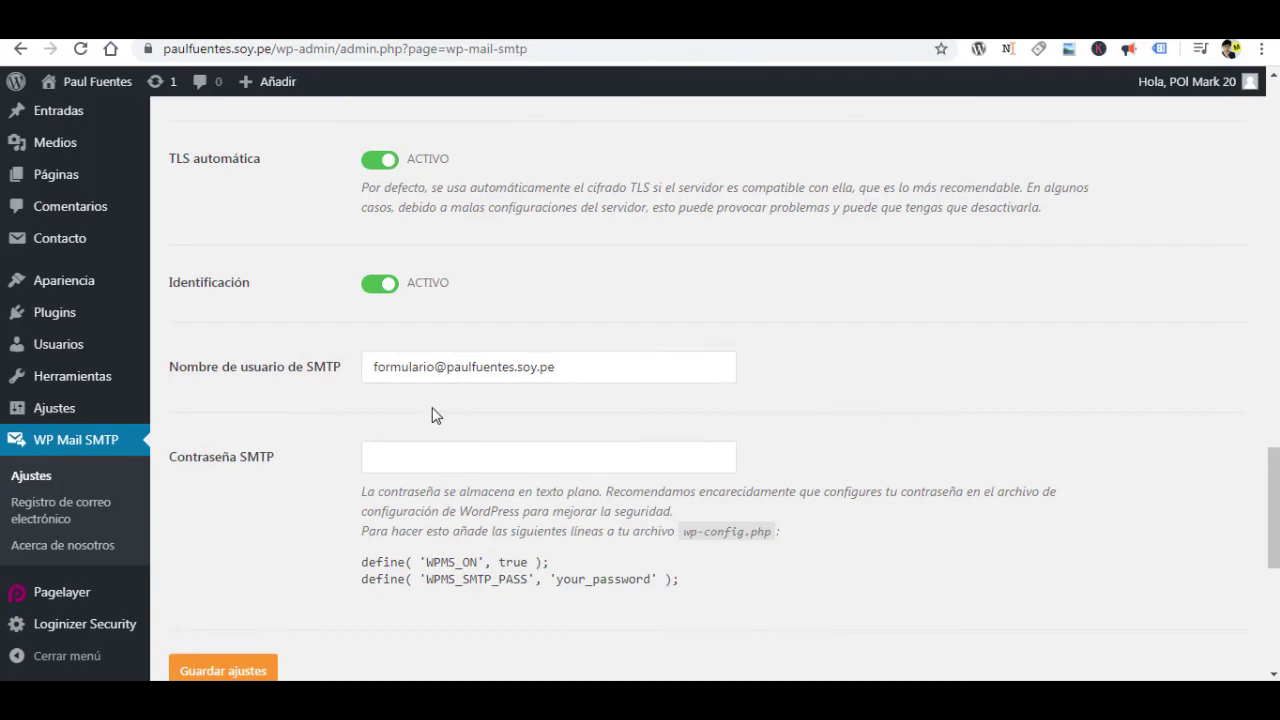
Paste in the formulario account's SMTP password and save the WP Mail SMTP settings.
click(391, 455)
key(ctrl+v)
scroll(267, 671, down, 2)
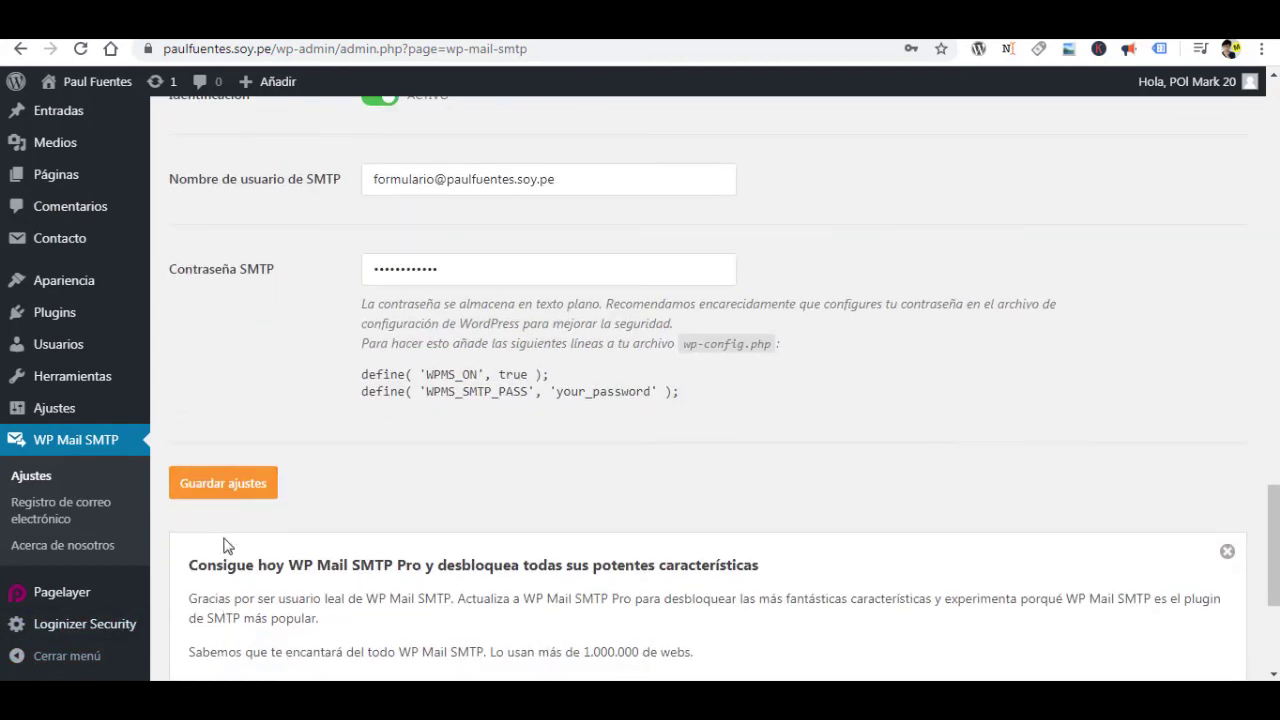
click(235, 490)
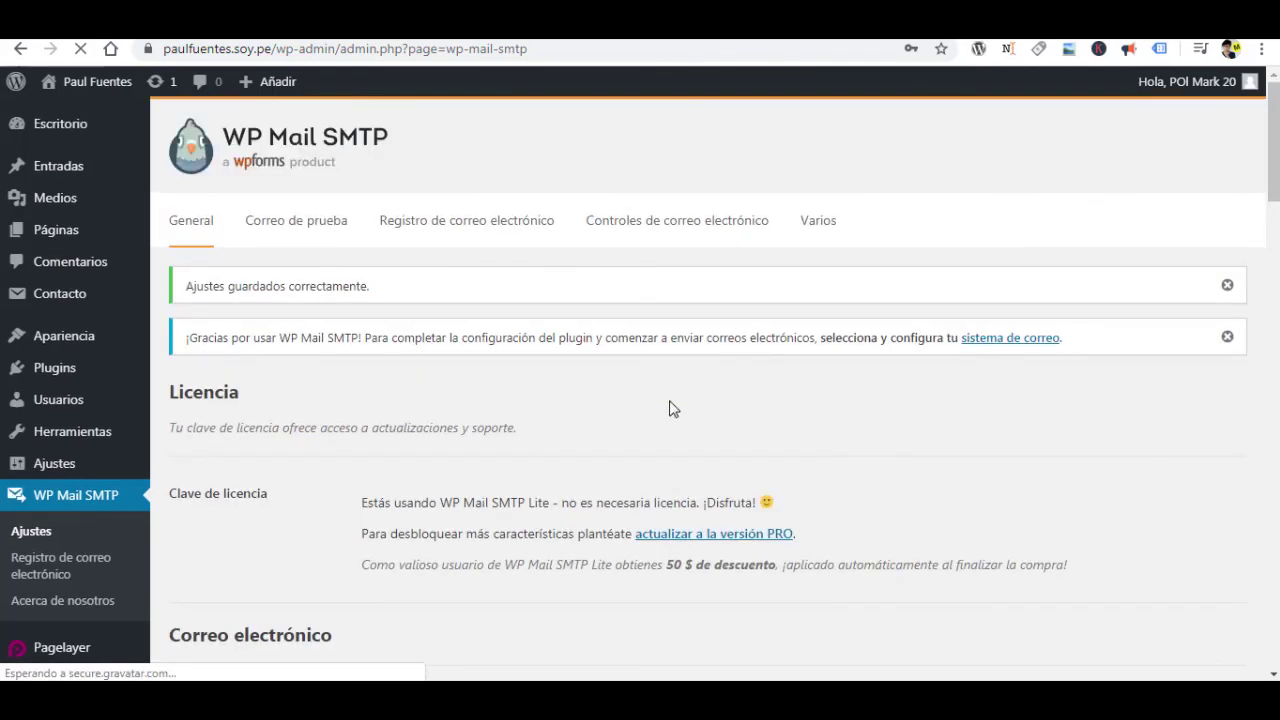
On the Correo de prueba tab, change the Enviar a recipient to the Gmail address and send the HTML test.
scroll(338, 535, down, 5)
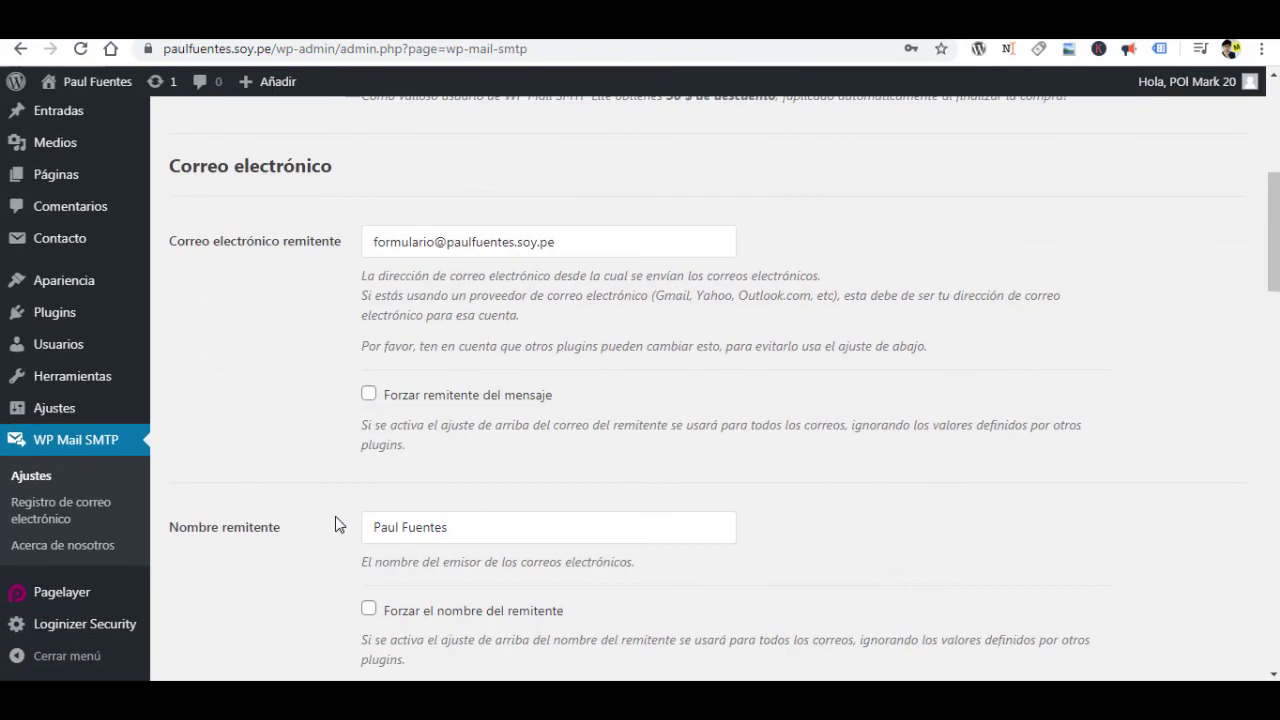
scroll(338, 524, up, 5)
click(293, 228)
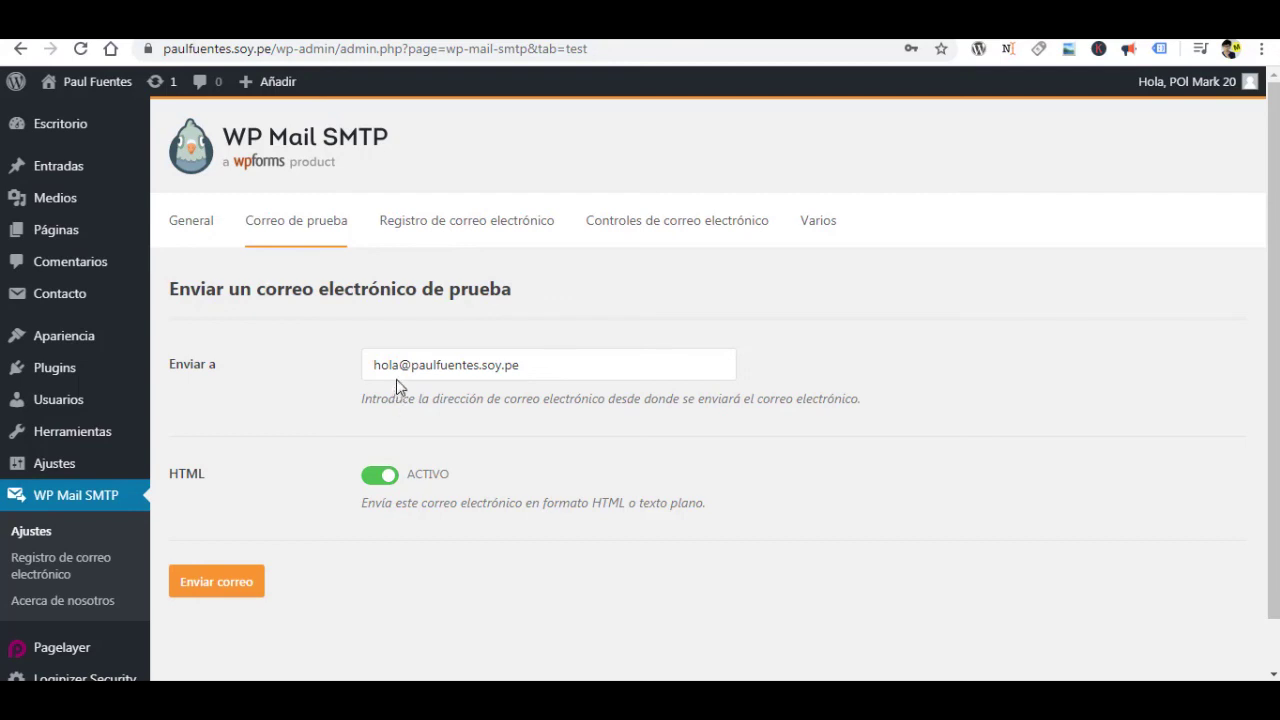
drag(397, 371, 343, 354)
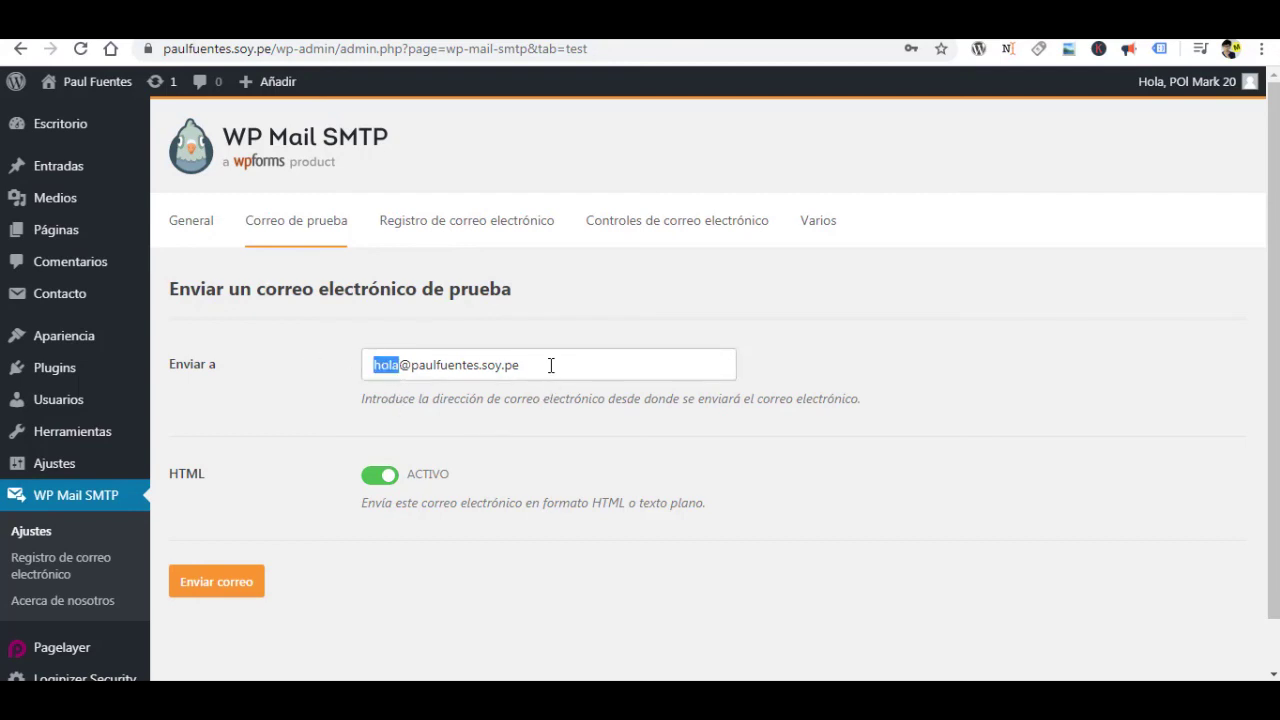
drag(550, 365, 283, 377)
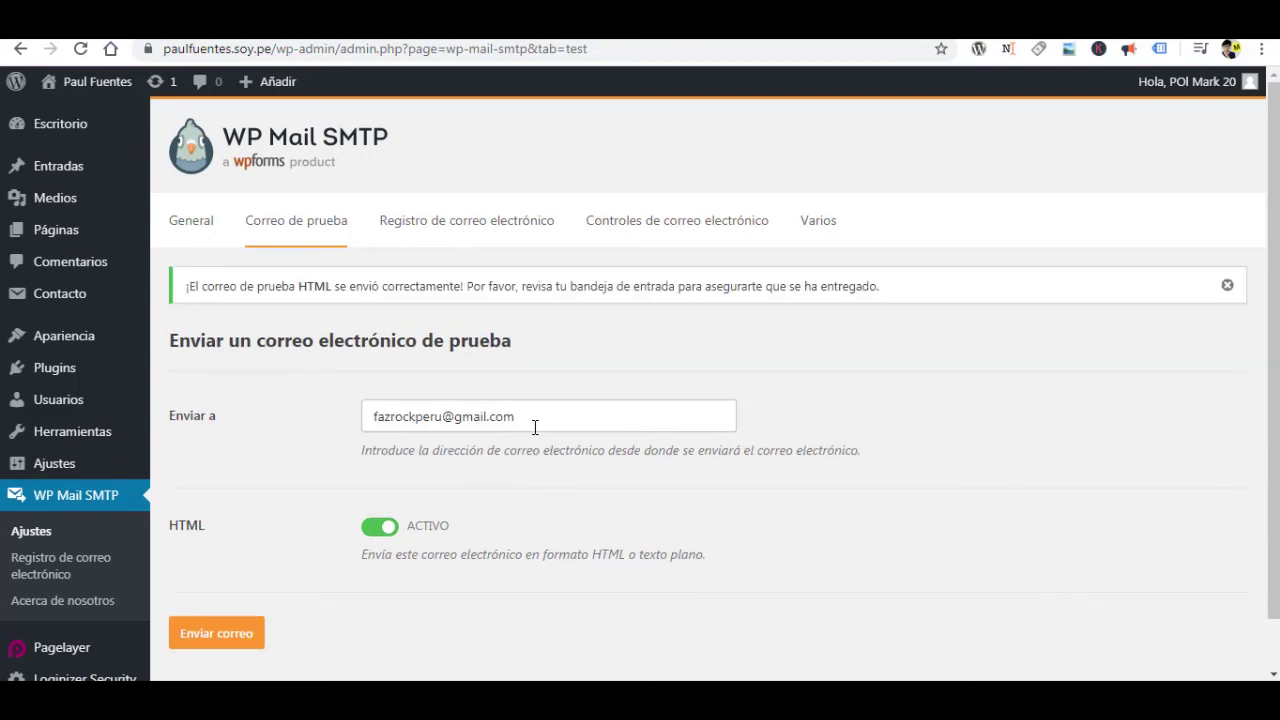
click(210, 643)
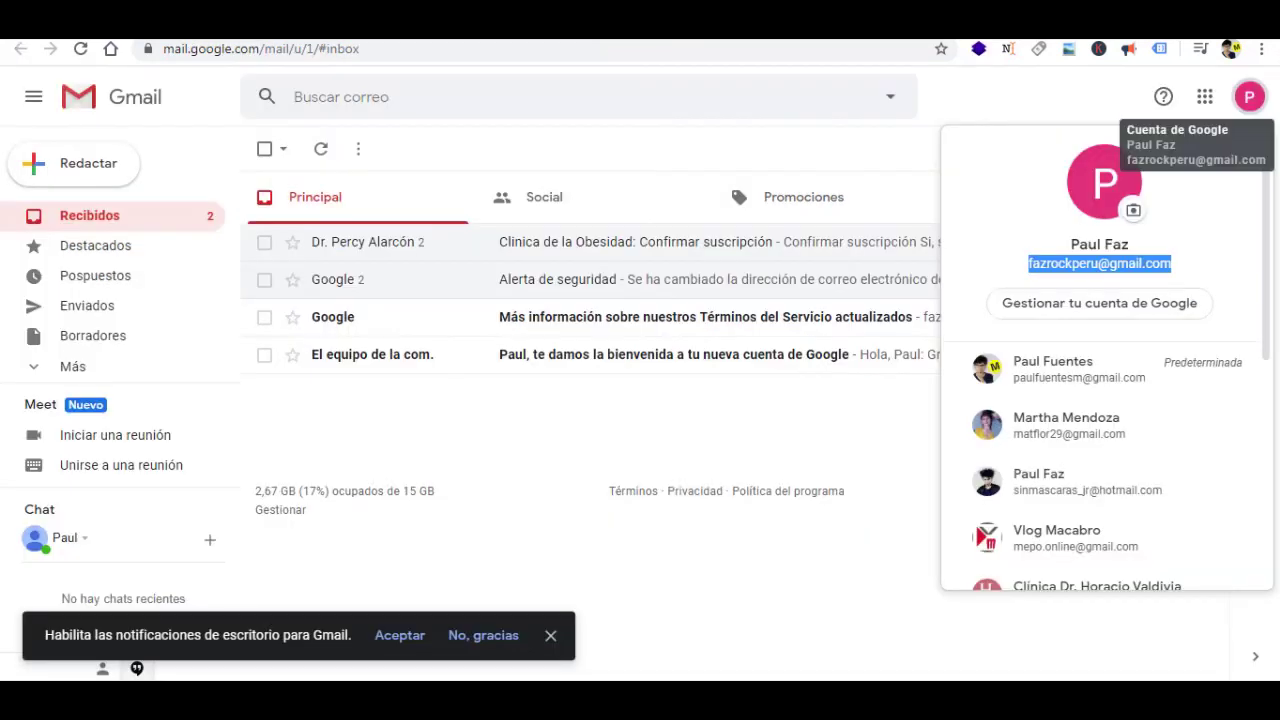
Close the Google account panel to reveal the WP Mail SMTP test email in Recibidos.
click(822, 172)
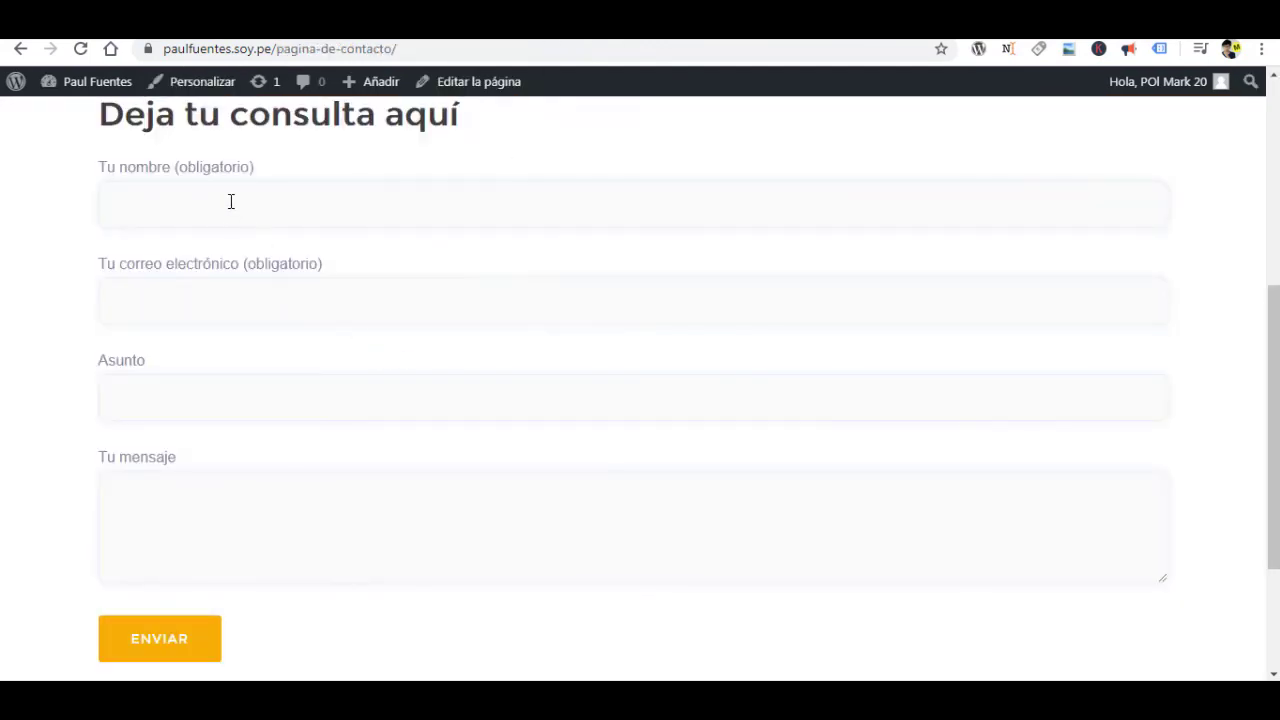
On the reloaded contact page, submit a name, an e-mail address and the message 'hola prueba'.
click(232, 202)
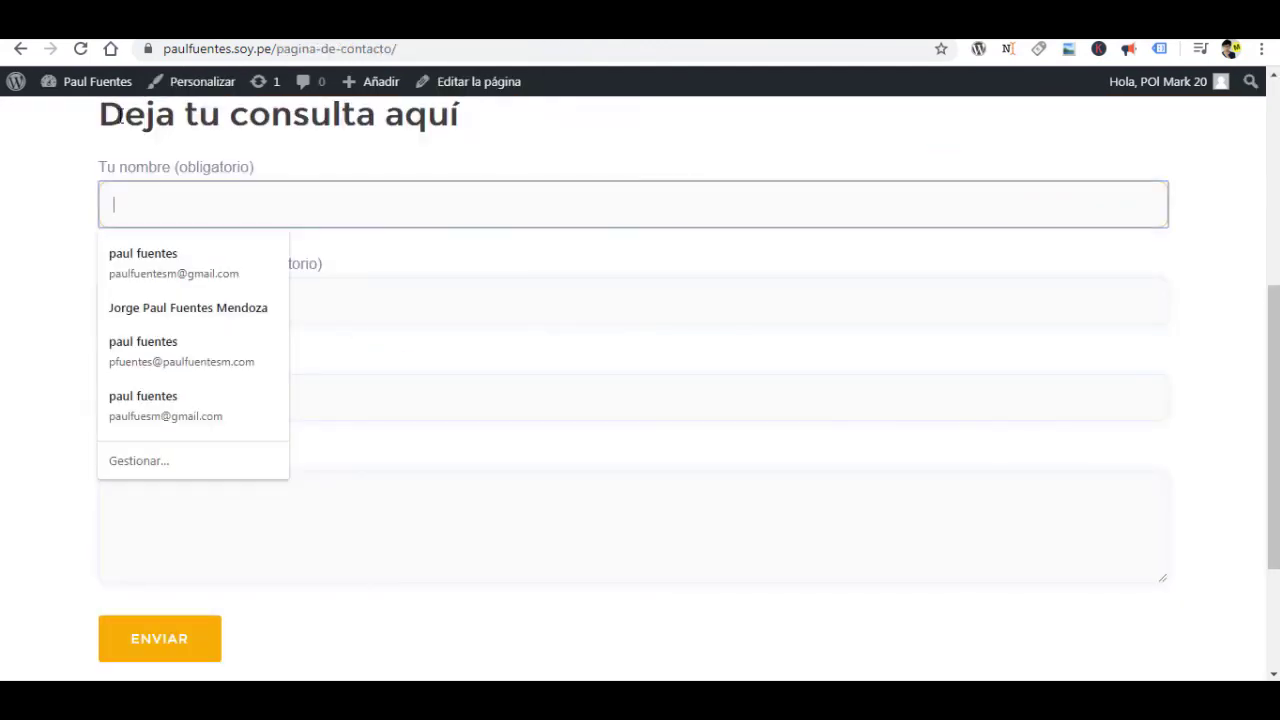
click(81, 48)
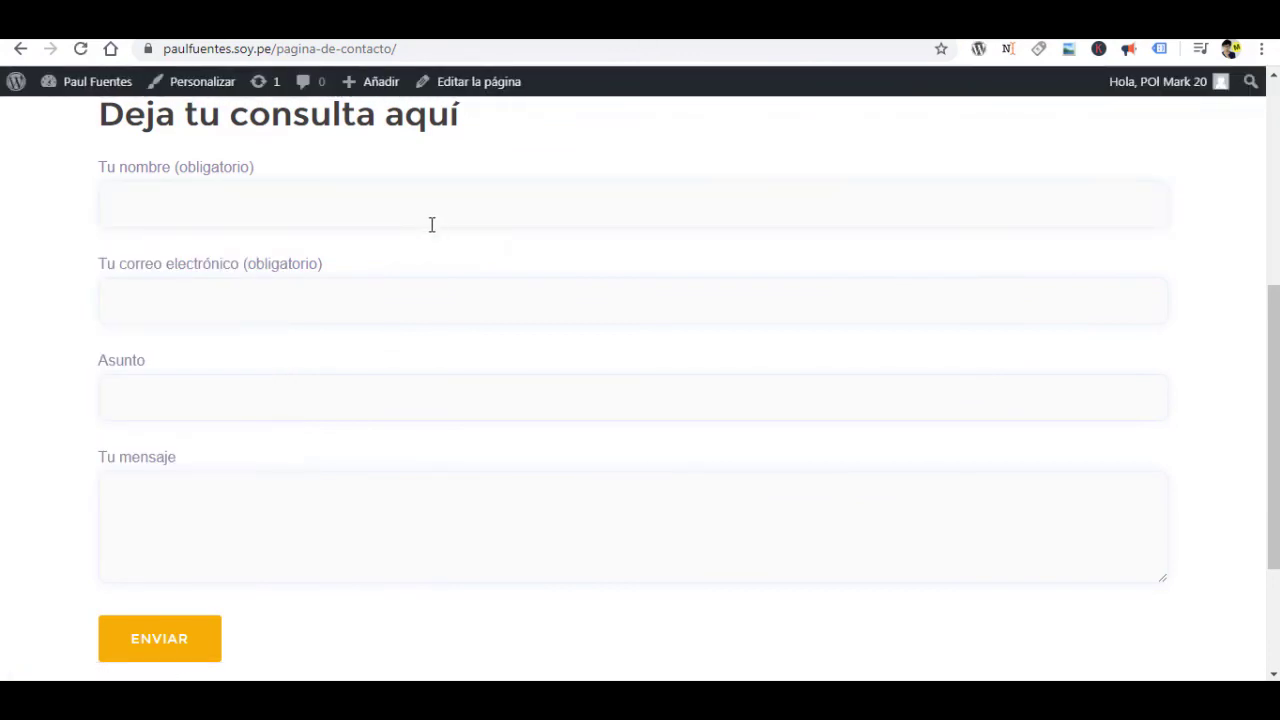
click(356, 209)
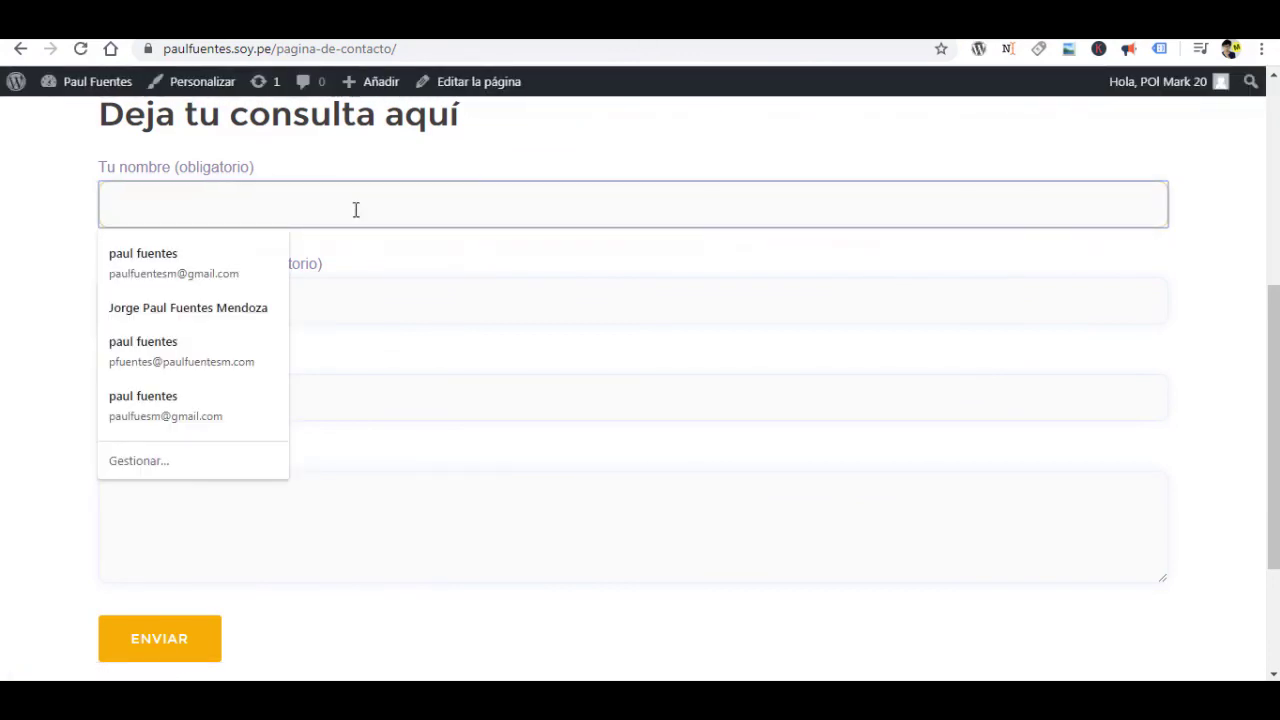
text(pol)
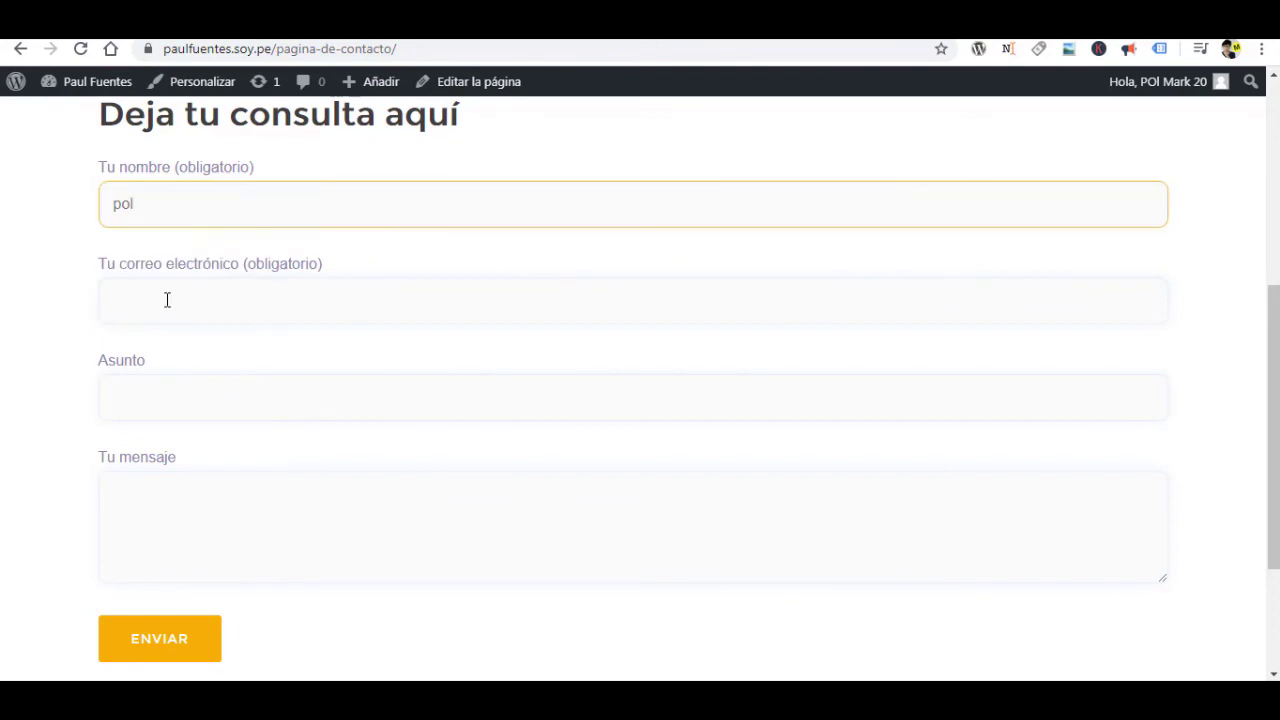
click(167, 300)
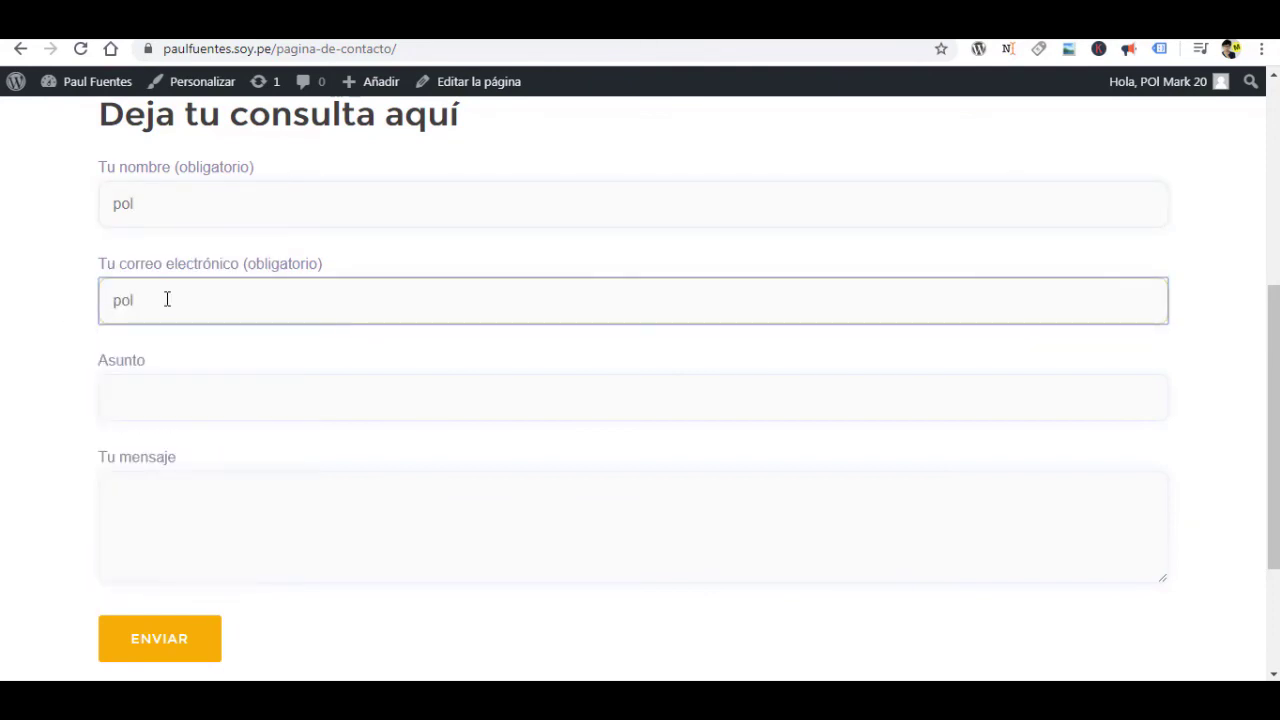
click(148, 495)
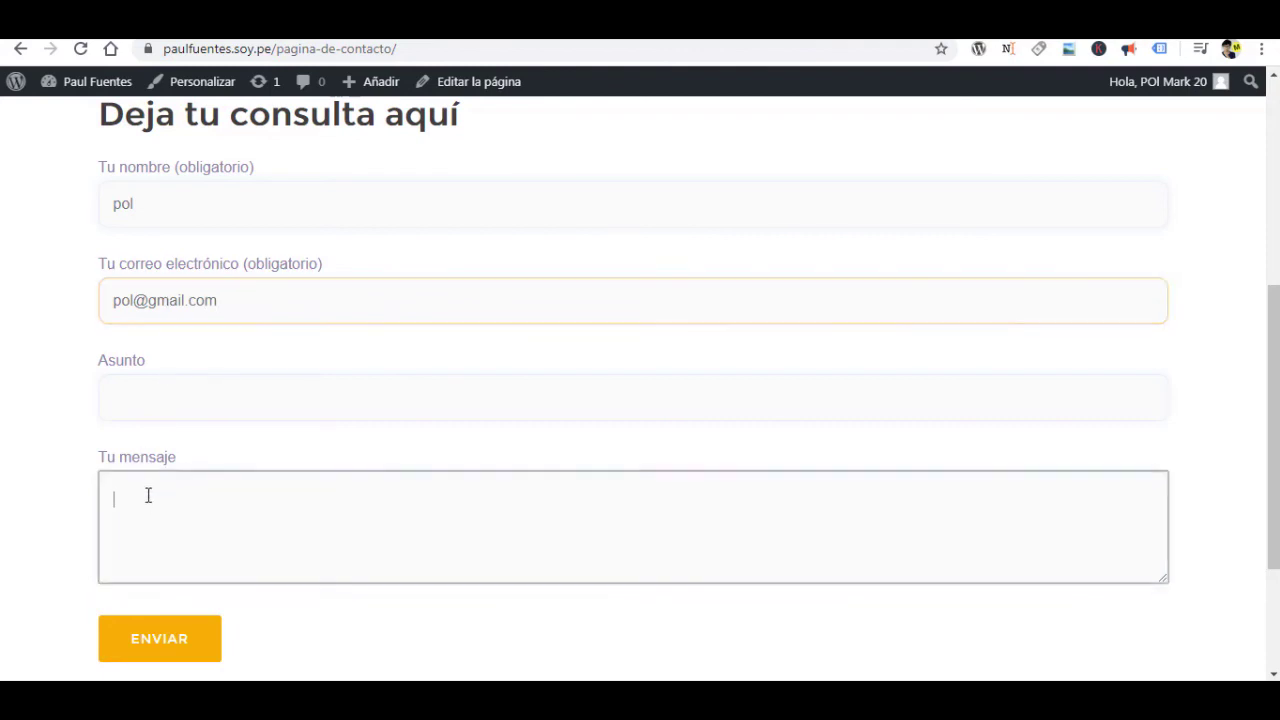
text(hola prueba)
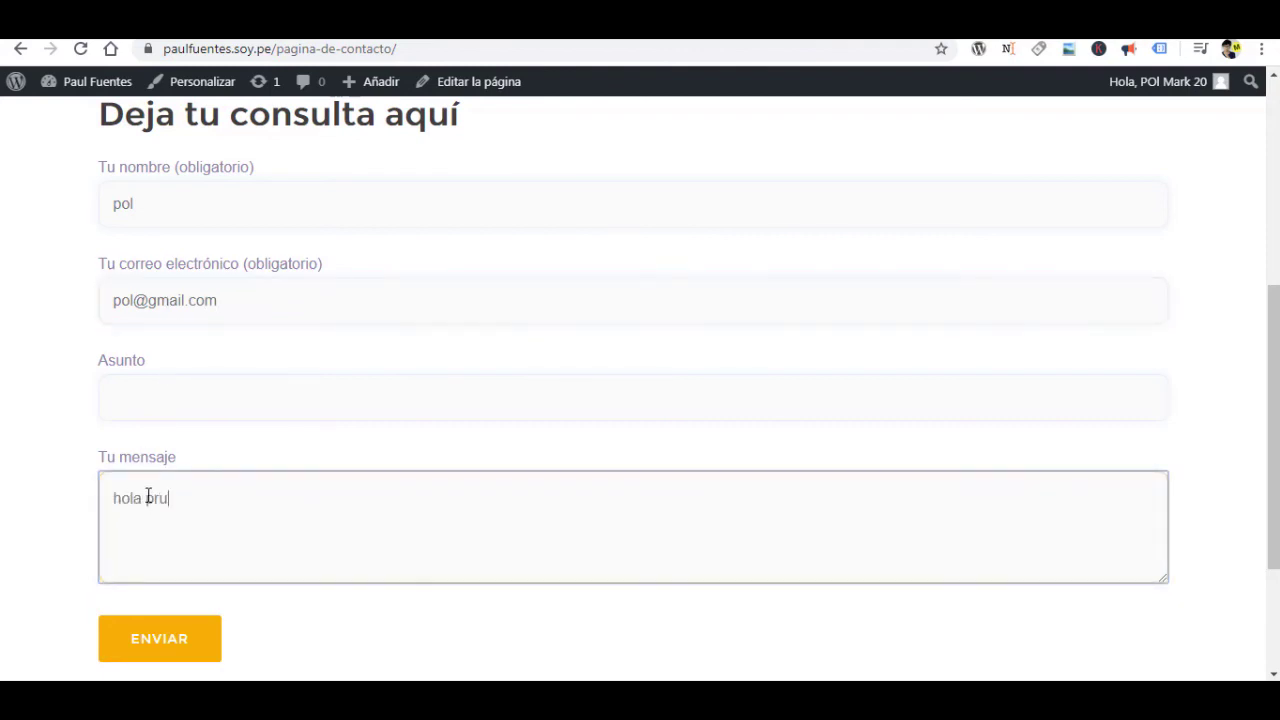
click(174, 641)
scroll(463, 480, down, 1)
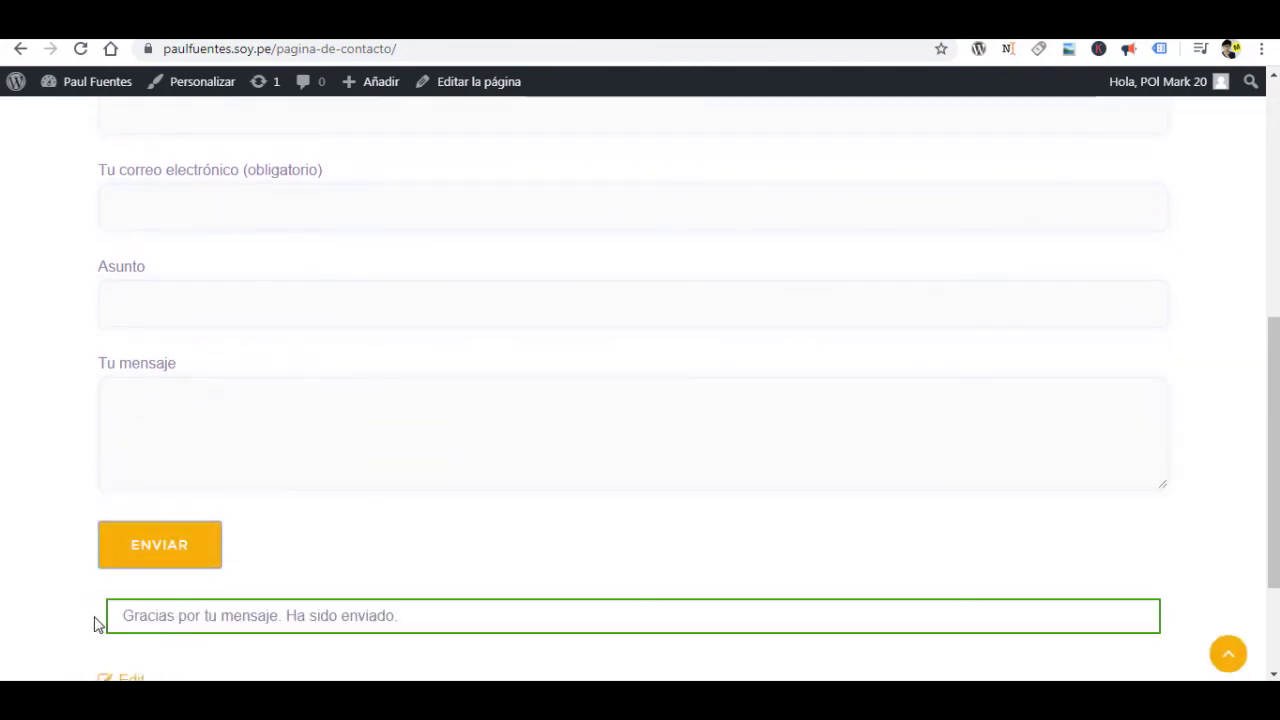